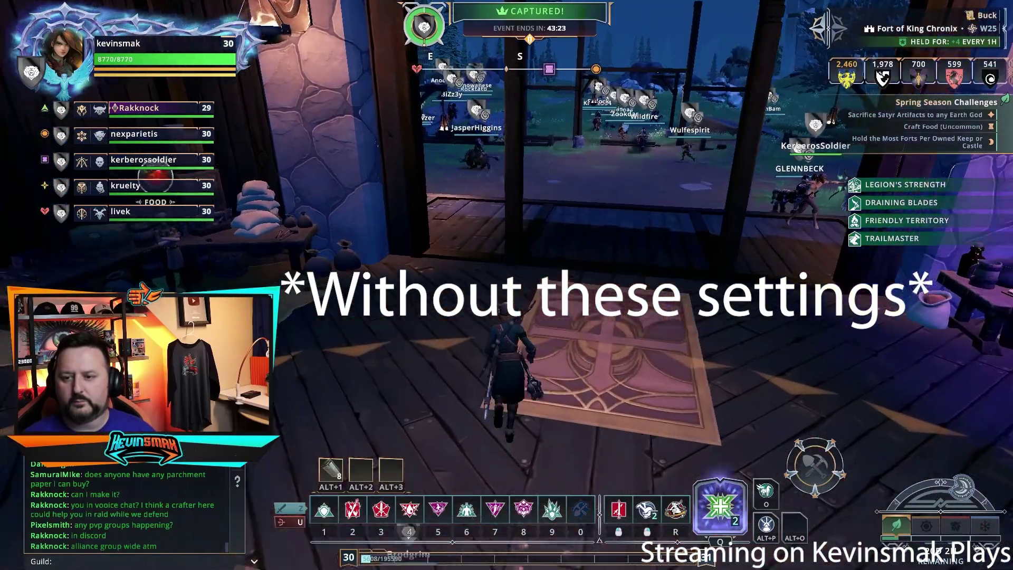
key(w)
key(w)
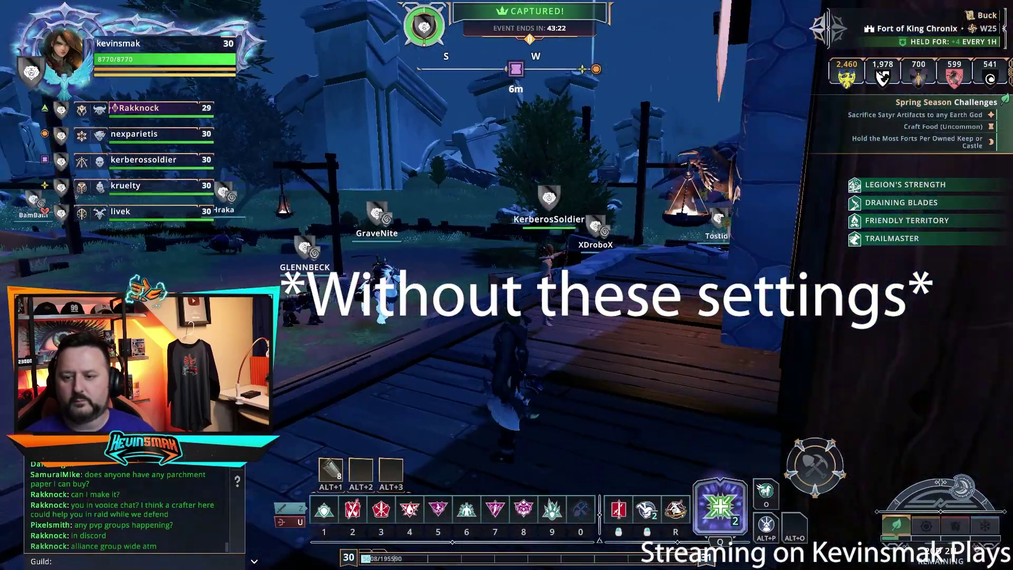
key(w)
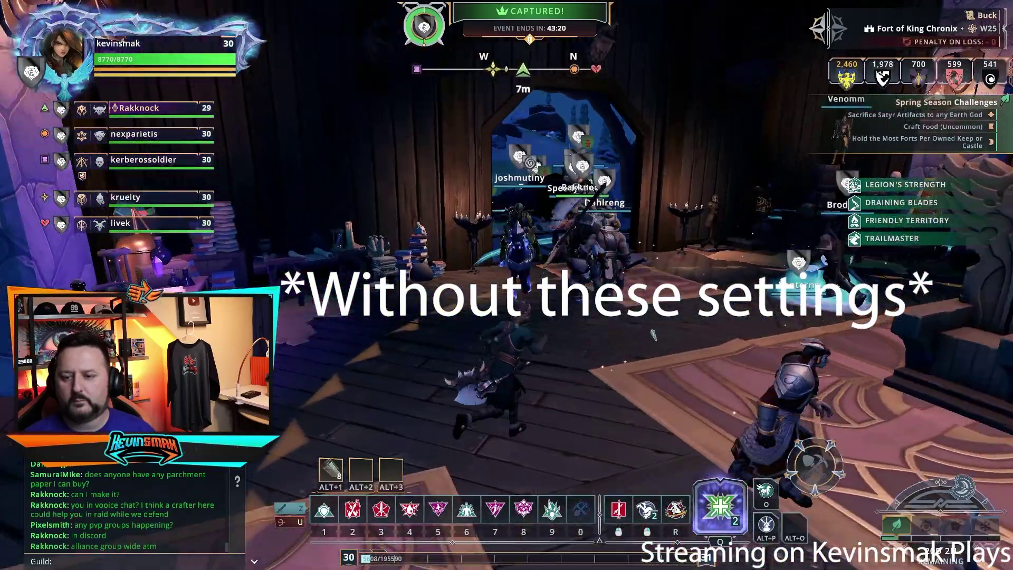
key(w)
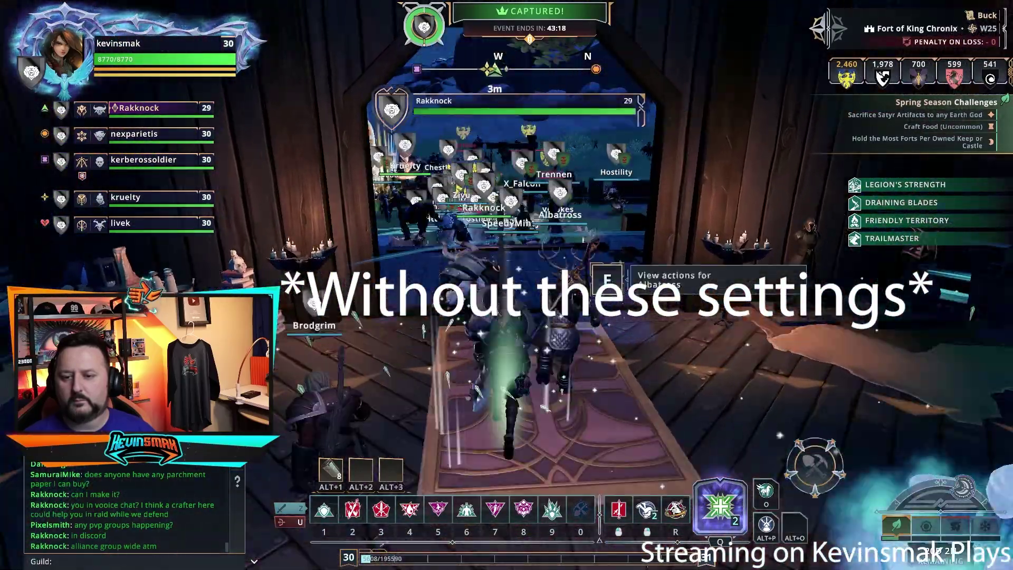
key(w)
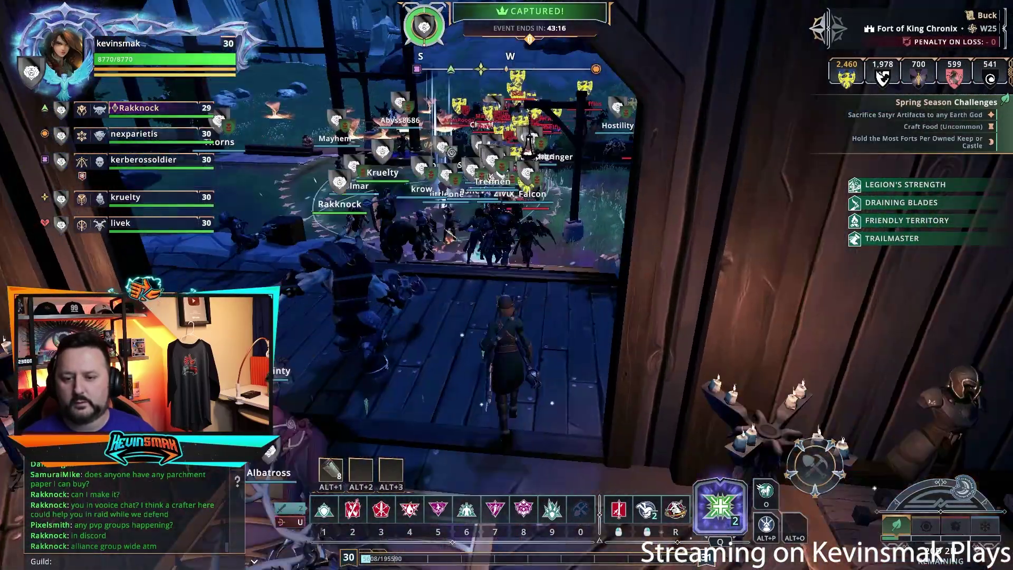
key(w)
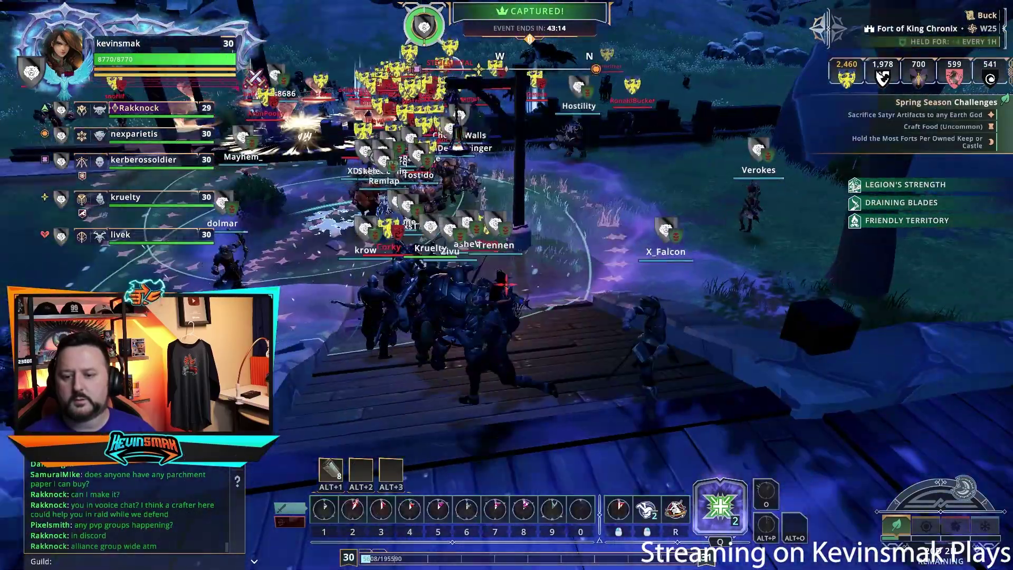
key(2)
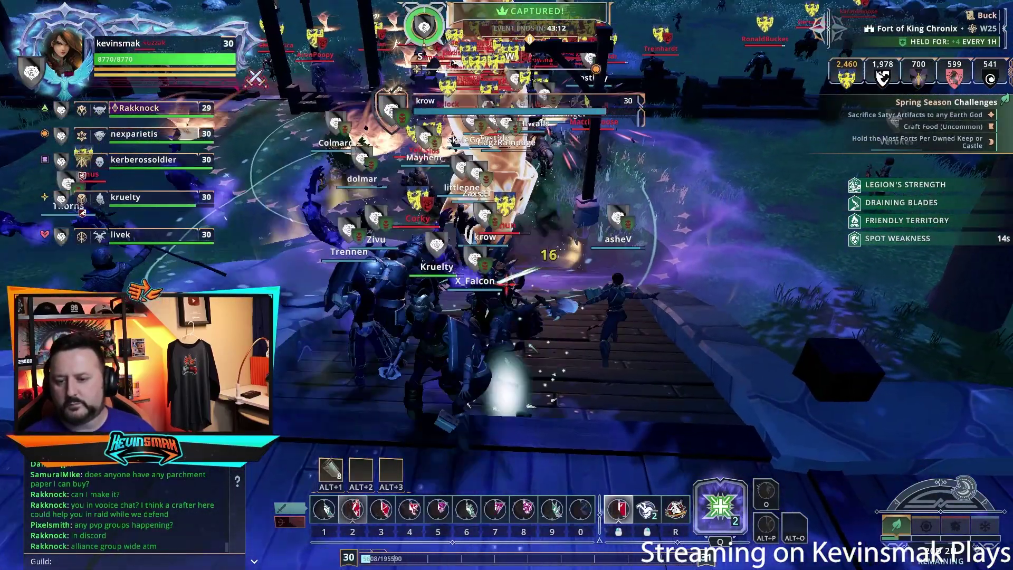
click(507, 285)
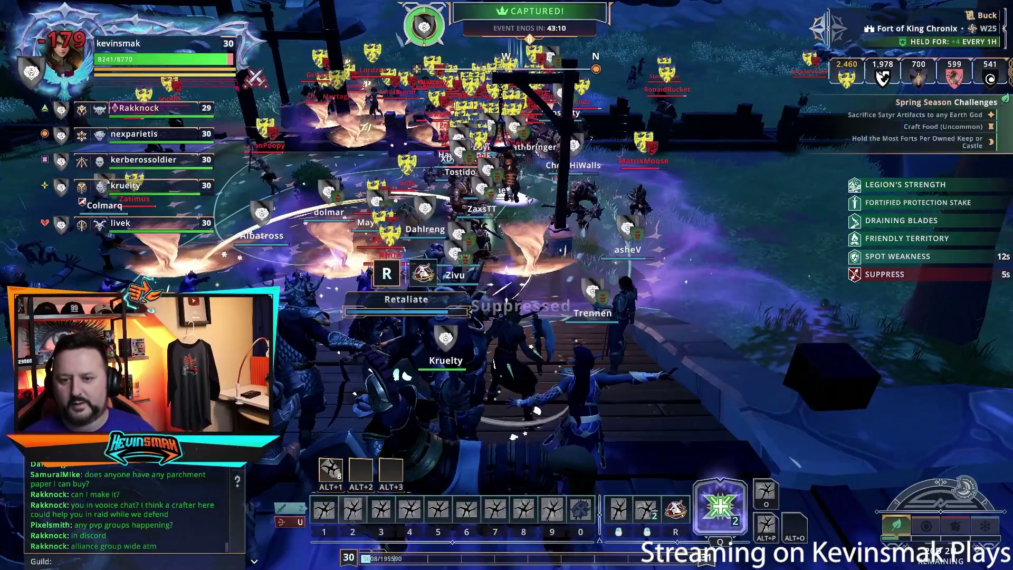
key(2)
key(w)
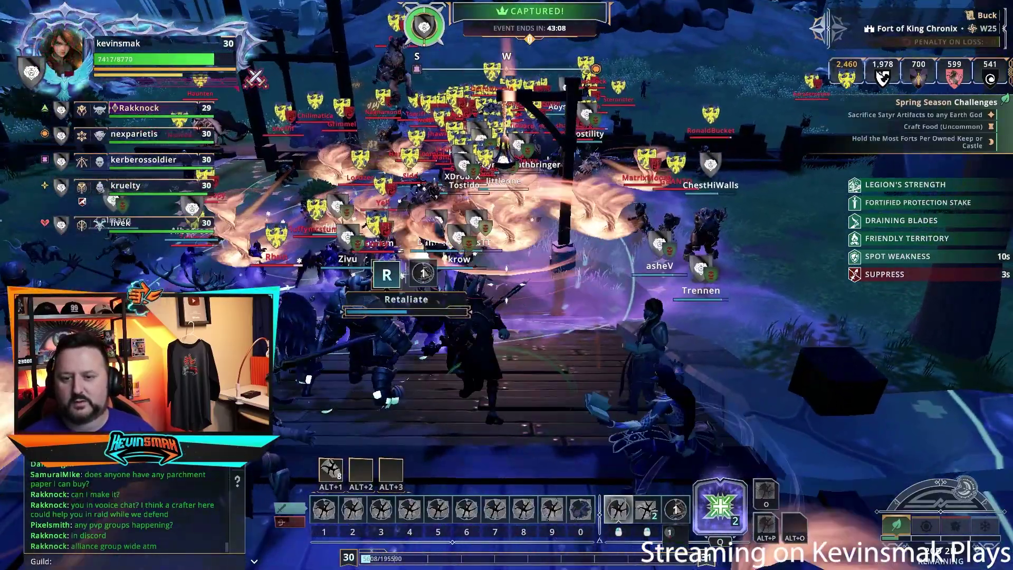
key(r)
key(w)
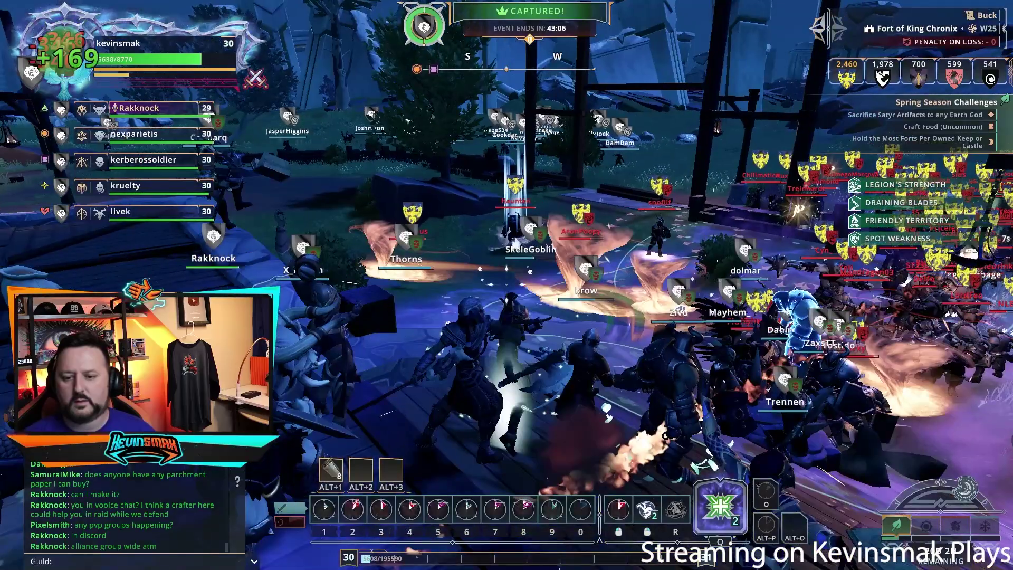
right_click(507, 285)
key(w)
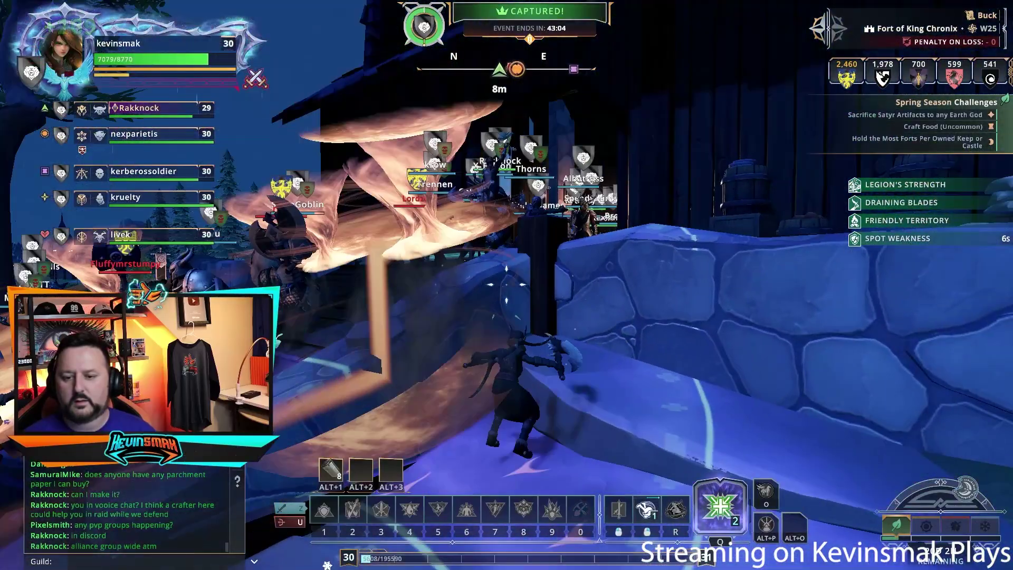
right_click(506, 285)
key(w)
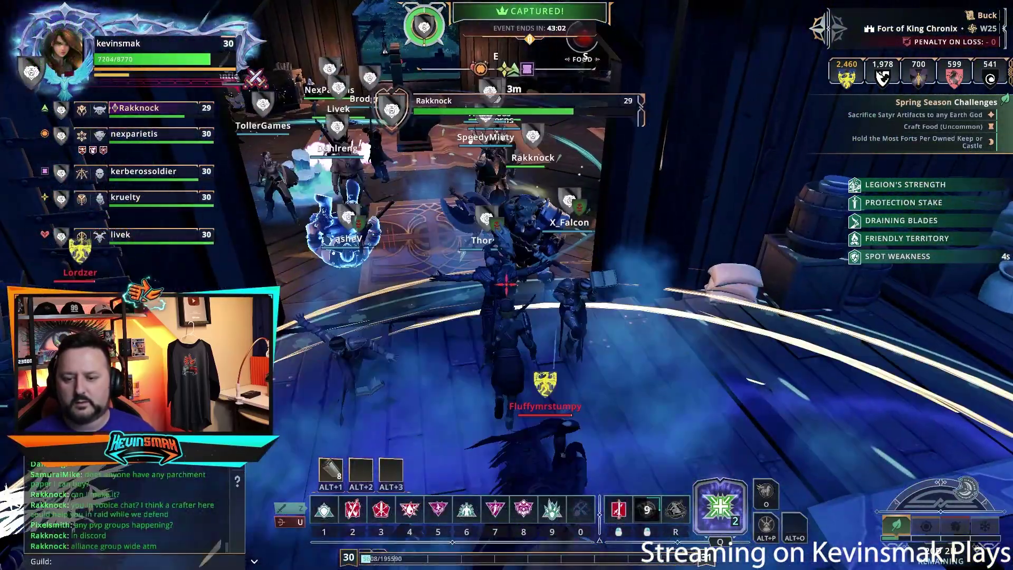
key(w)
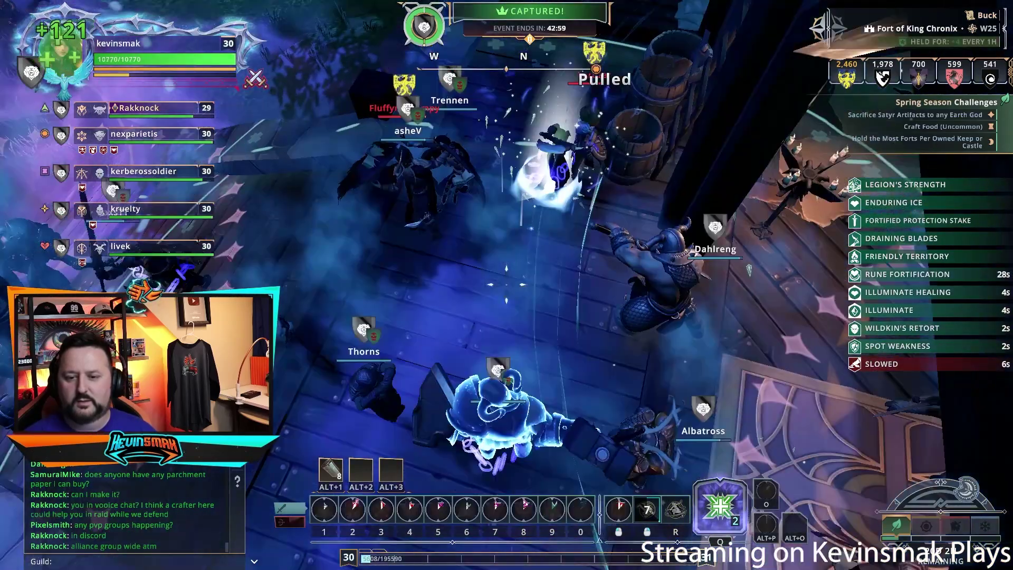
key(w)
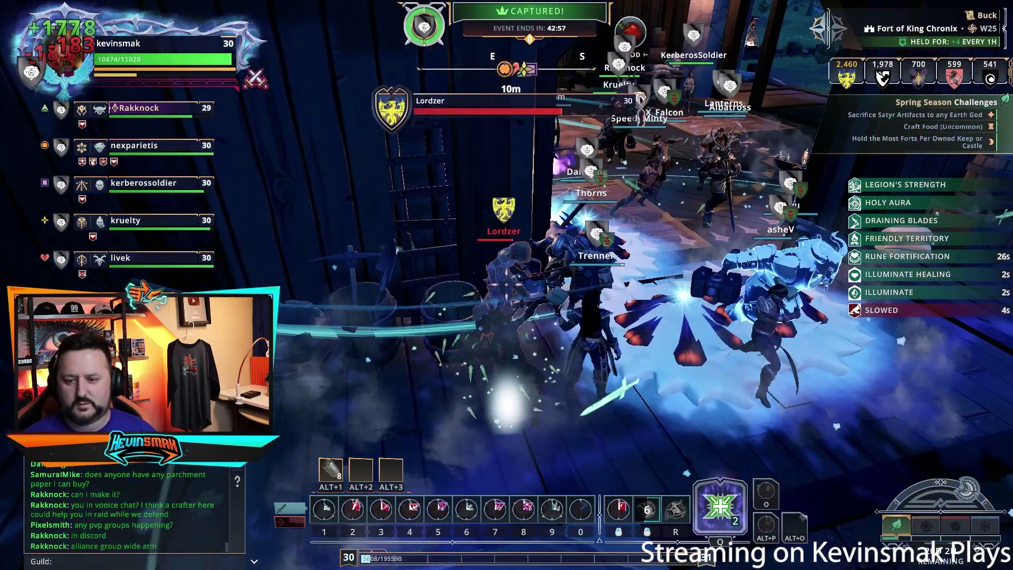
click(506, 285)
key(w)
click(506, 285)
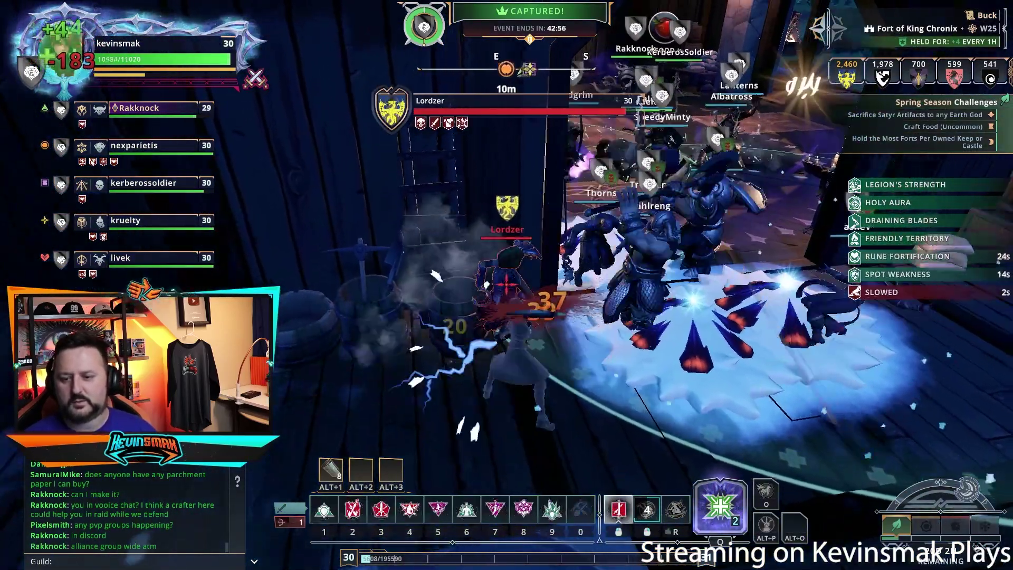
key(2)
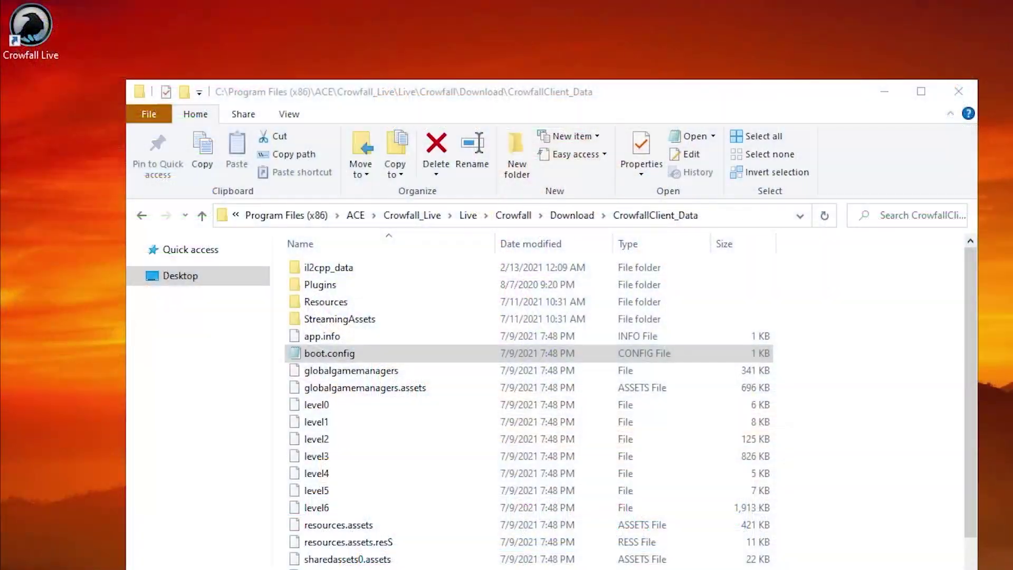
- Open the properties of the Crowfall Live desktop shortcut and examine its target and start-in path to locate the game's install folder
click(46, 47)
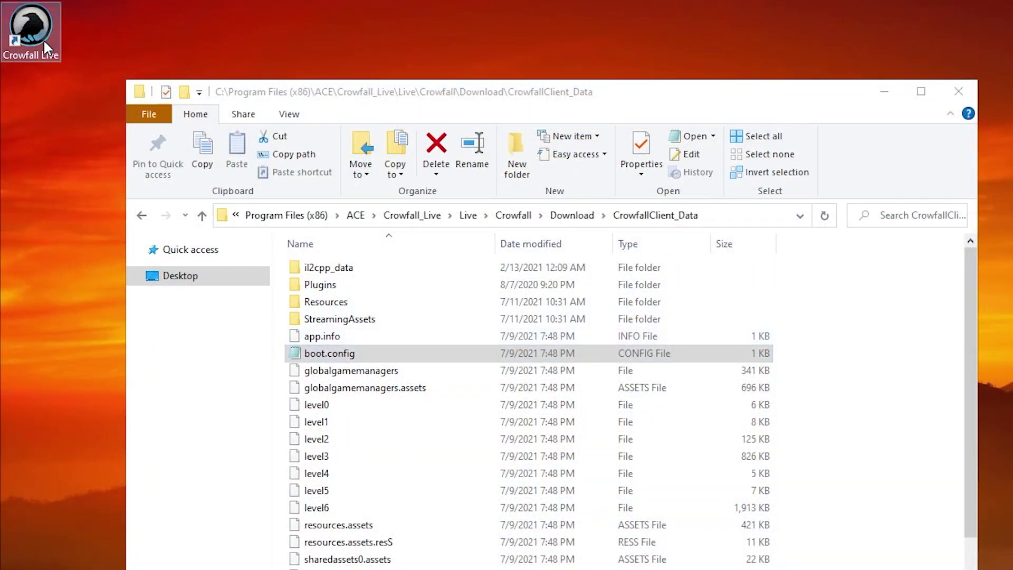
right_click(45, 47)
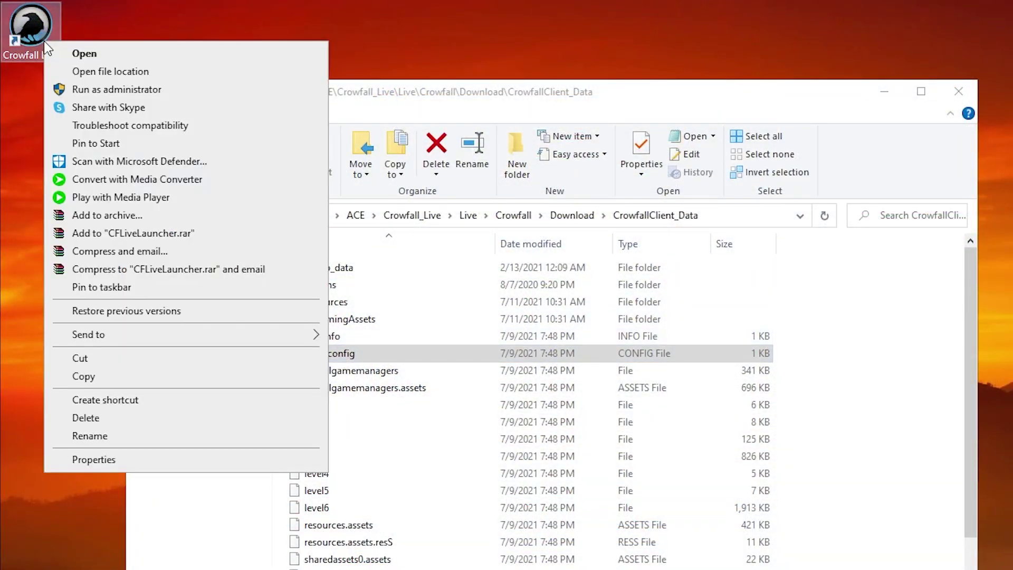
click(98, 460)
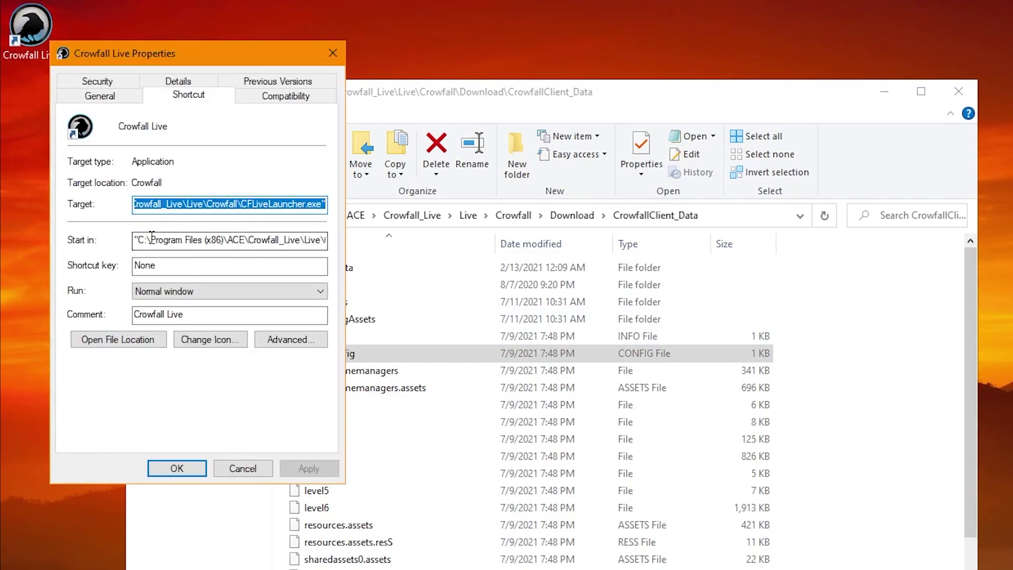
click(262, 240)
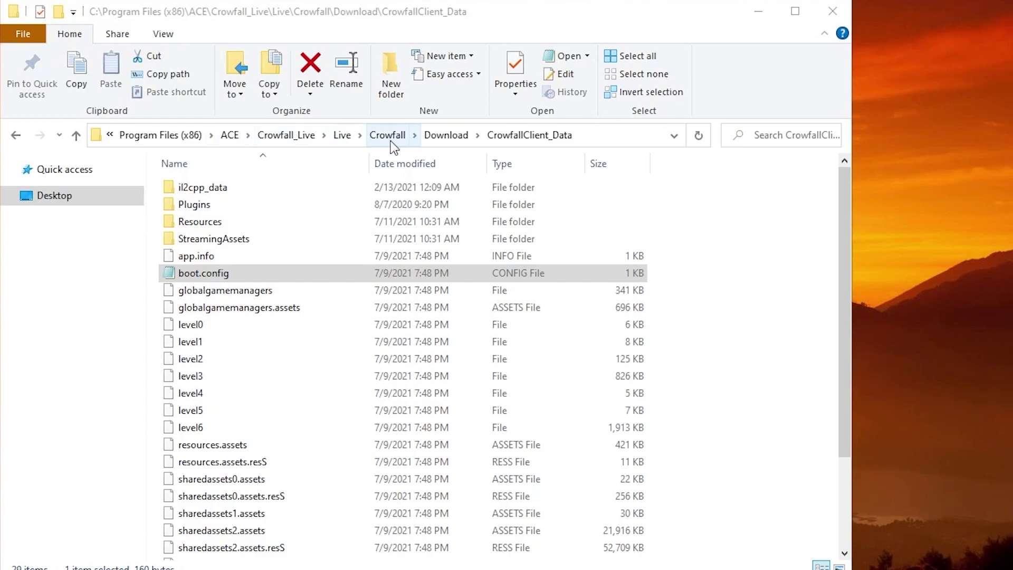
- Go up to the Crowfall install folder, and from there open the CrowfallClient_Data folder inside Download
click(384, 140)
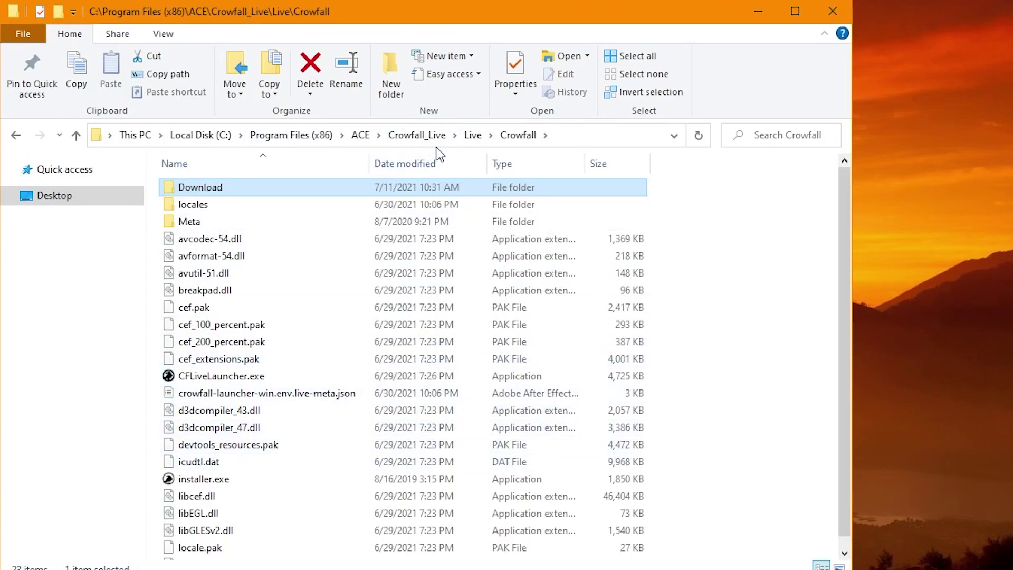
double_click(204, 188)
click(212, 210)
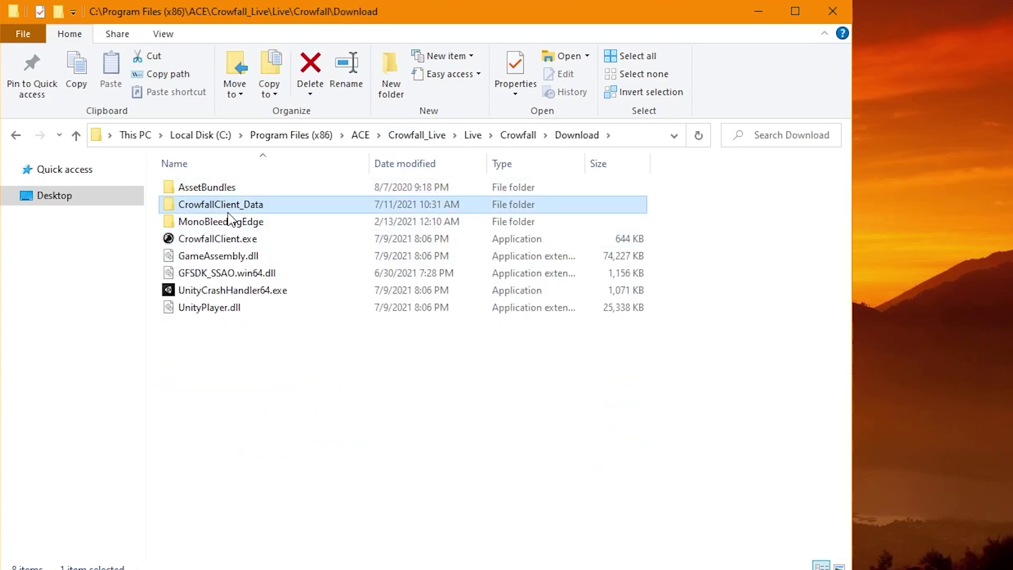
double_click(213, 209)
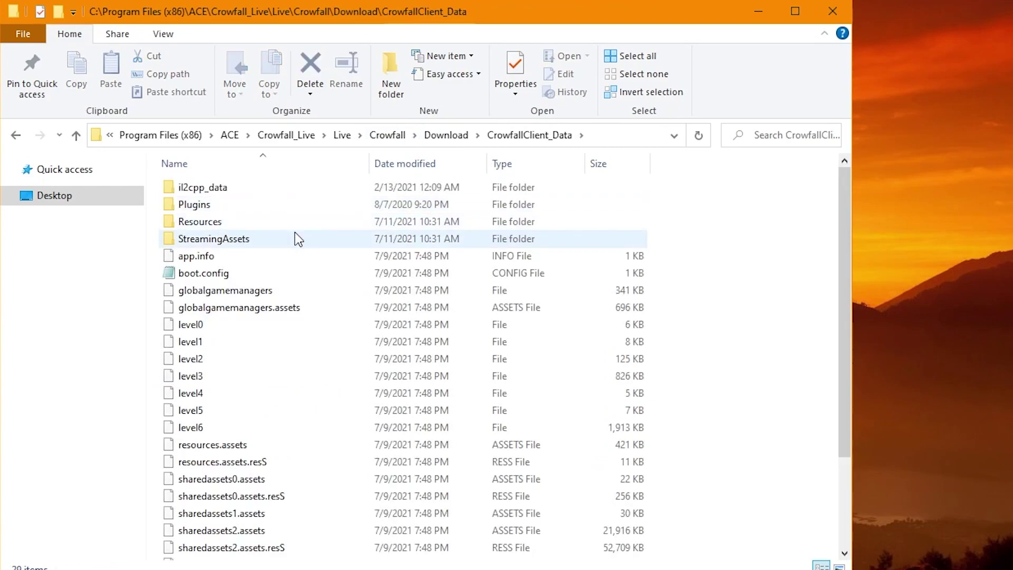
- Open boot.config in Notepad as the default app for .config files, and minimize the folder window behind it
right_click(199, 277)
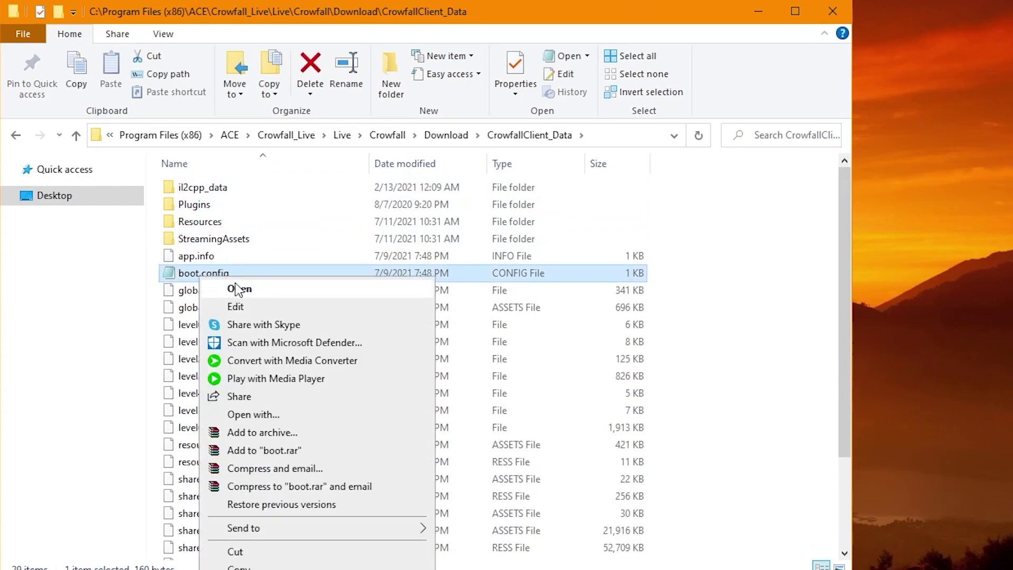
click(253, 414)
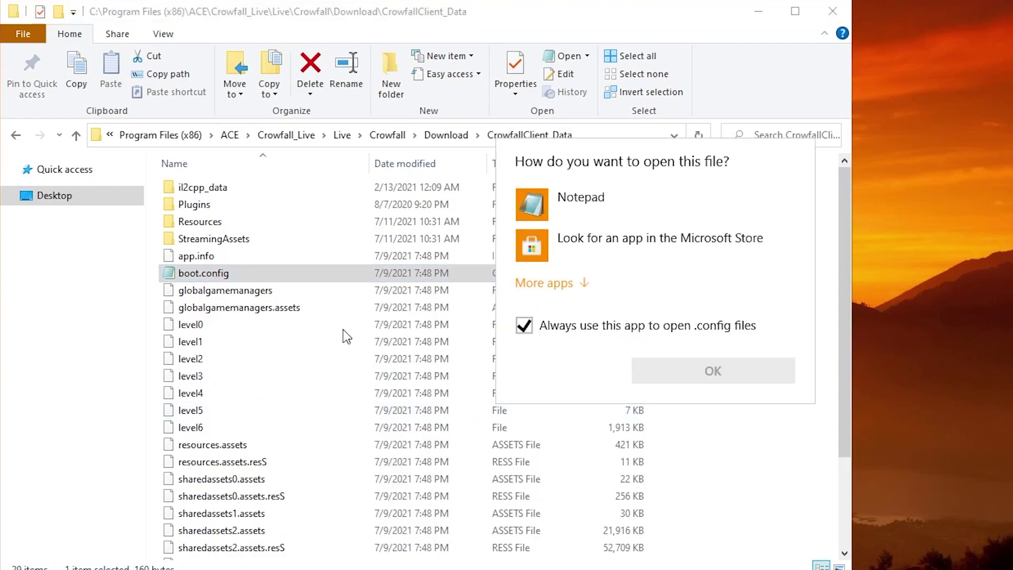
click(596, 213)
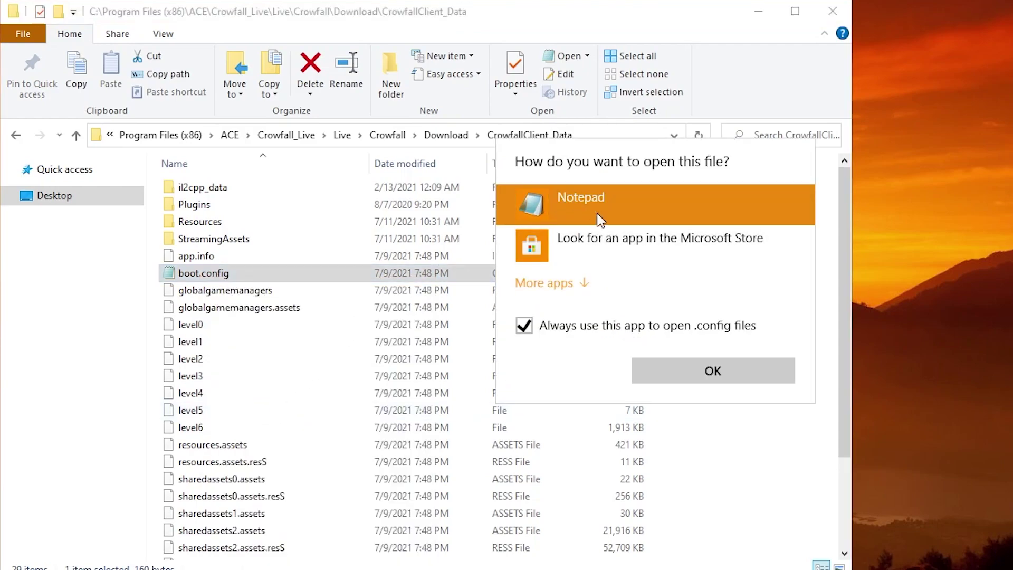
click(704, 374)
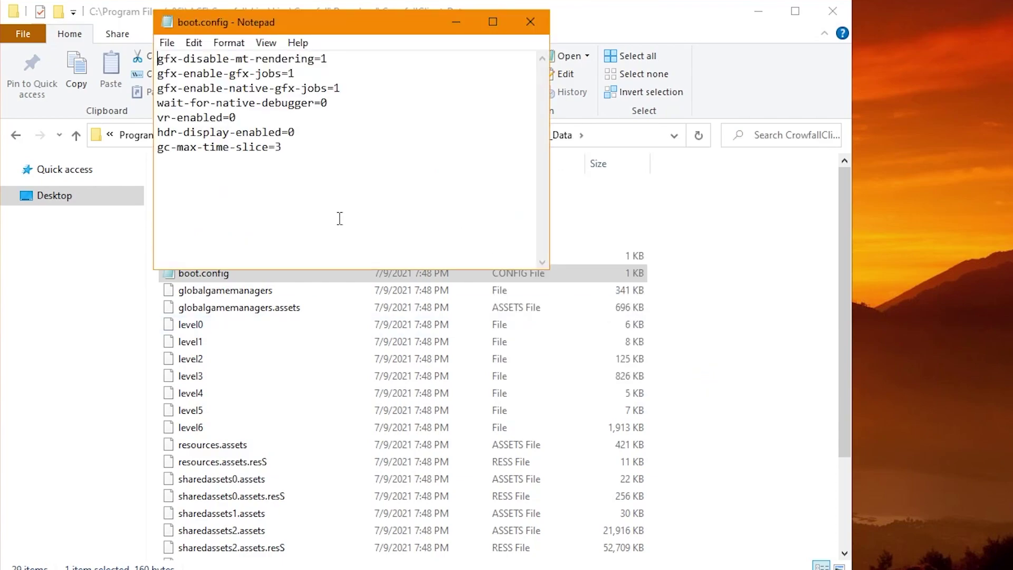
click(758, 10)
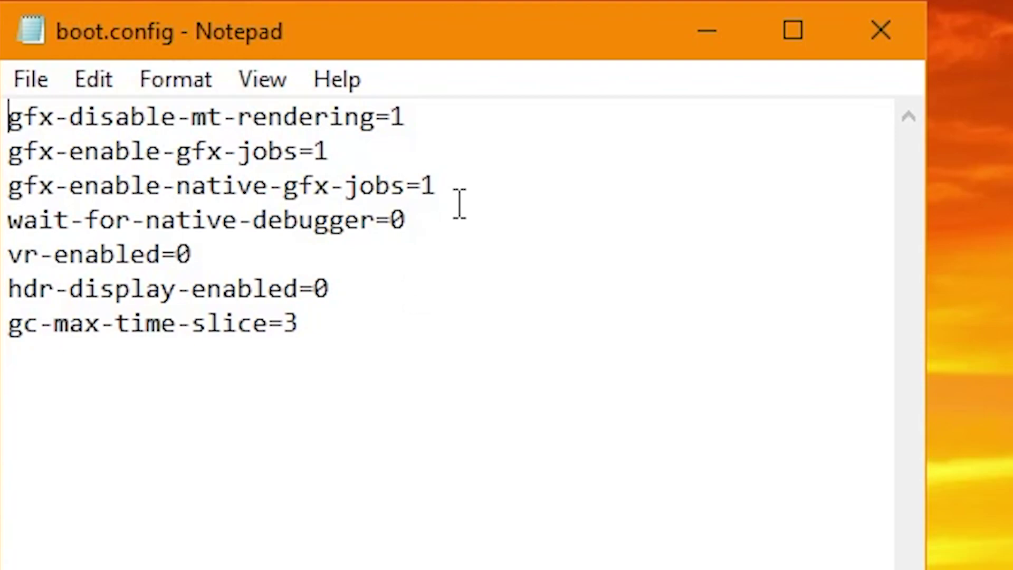
- Set the hdr-display-enabled value in boot.config to 1
drag(315, 321, 316, 303)
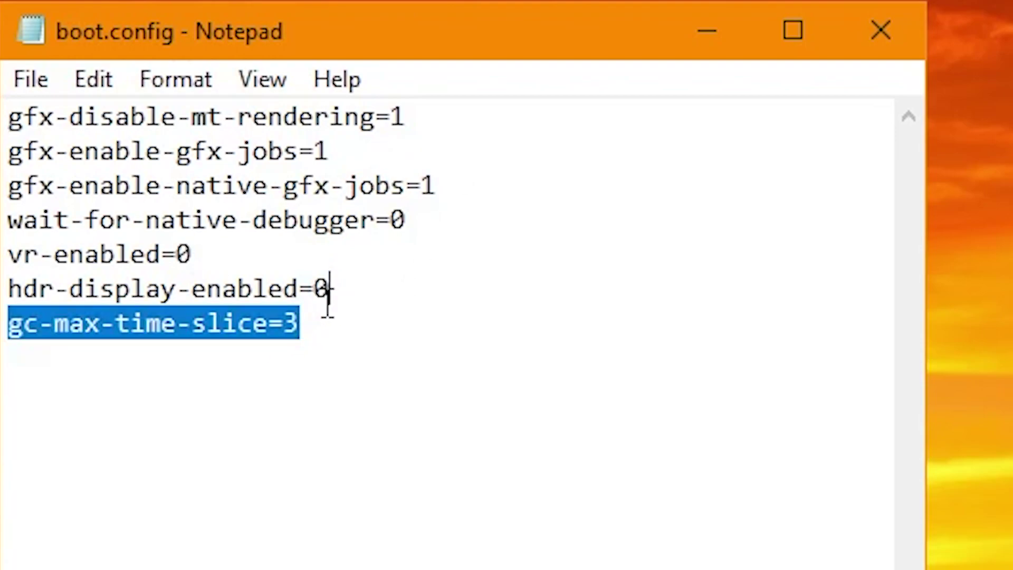
click(318, 296)
double_click(325, 294)
click(329, 291)
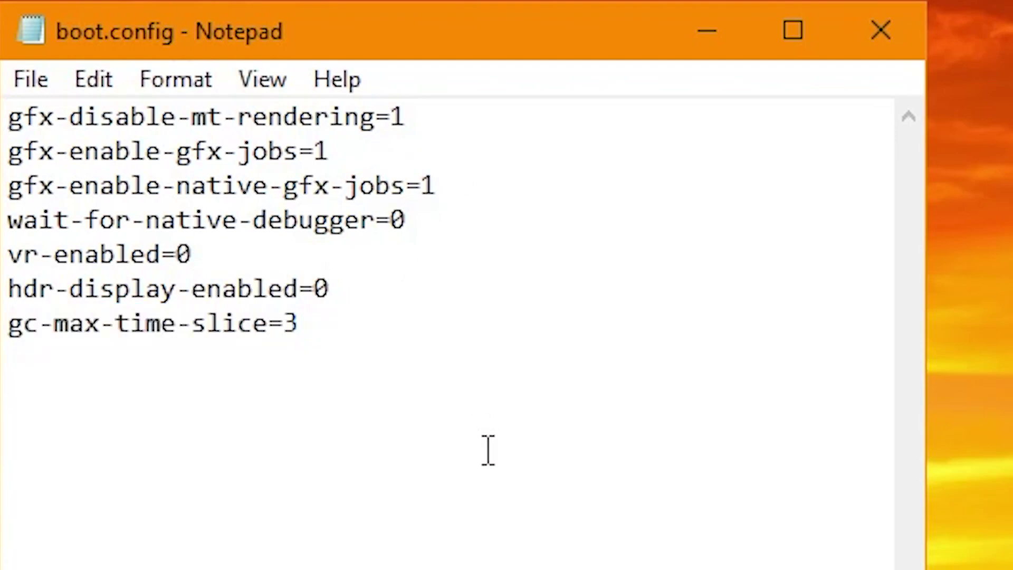
key(BackSpace)
text(1)
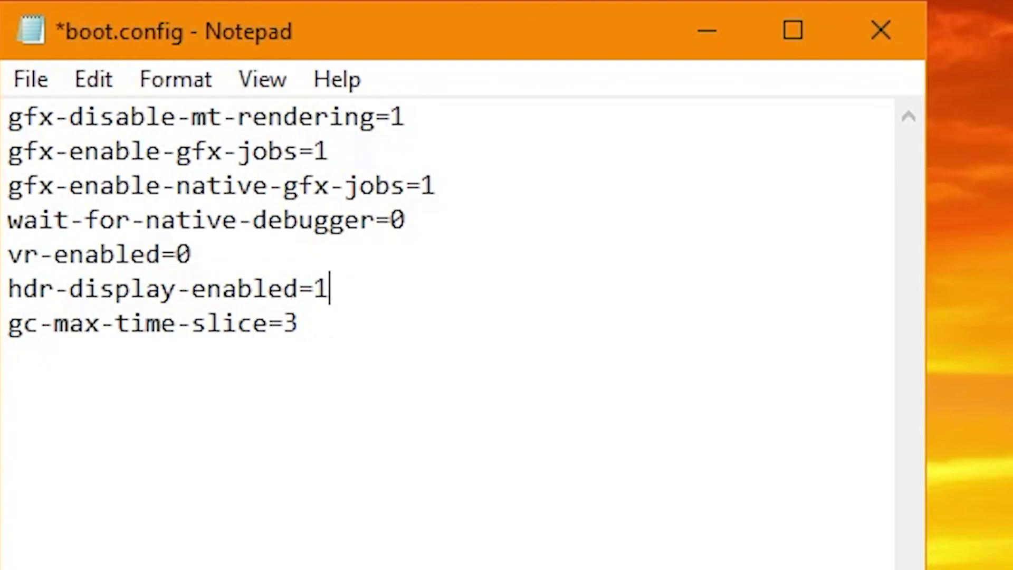
- Set the gc-max-time-slice value on the last line of boot.config to 1
click(488, 450)
key(BackSpace)
text(1)
- Add a new line reading scripting-runtime-version=latest at the end of boot.config
key(Return)
text(sc)
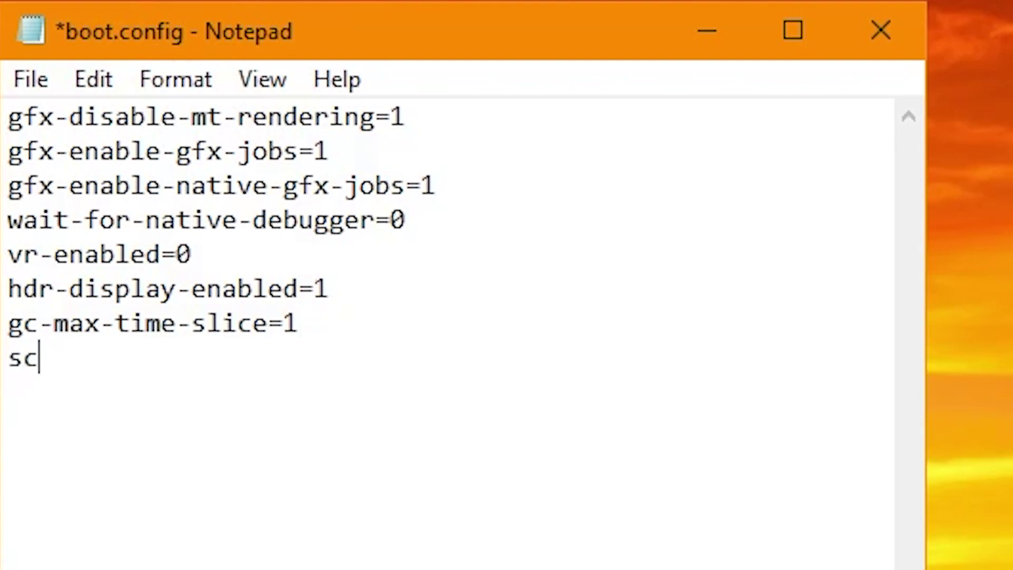
text(ripting-)
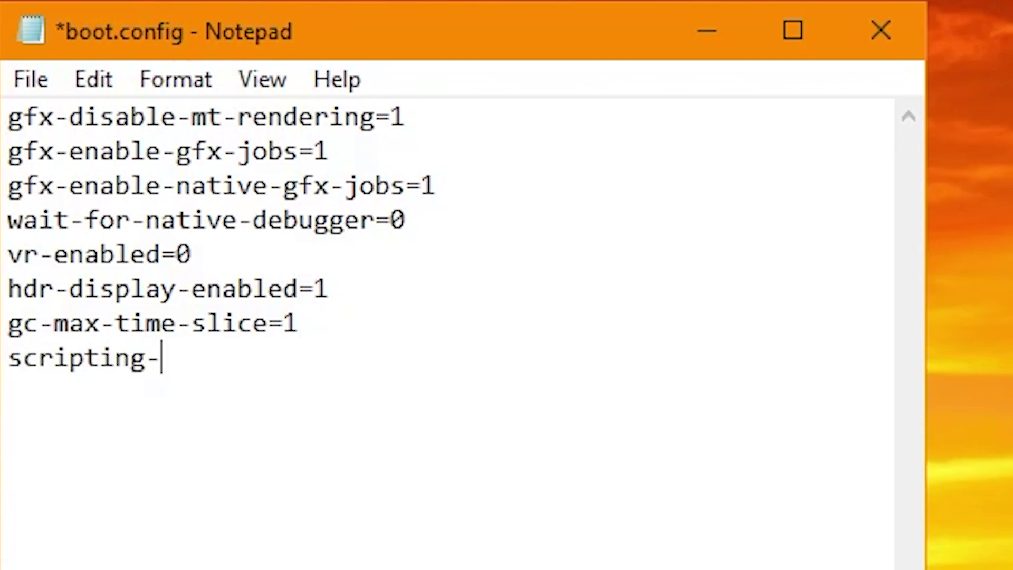
text(runtime-v)
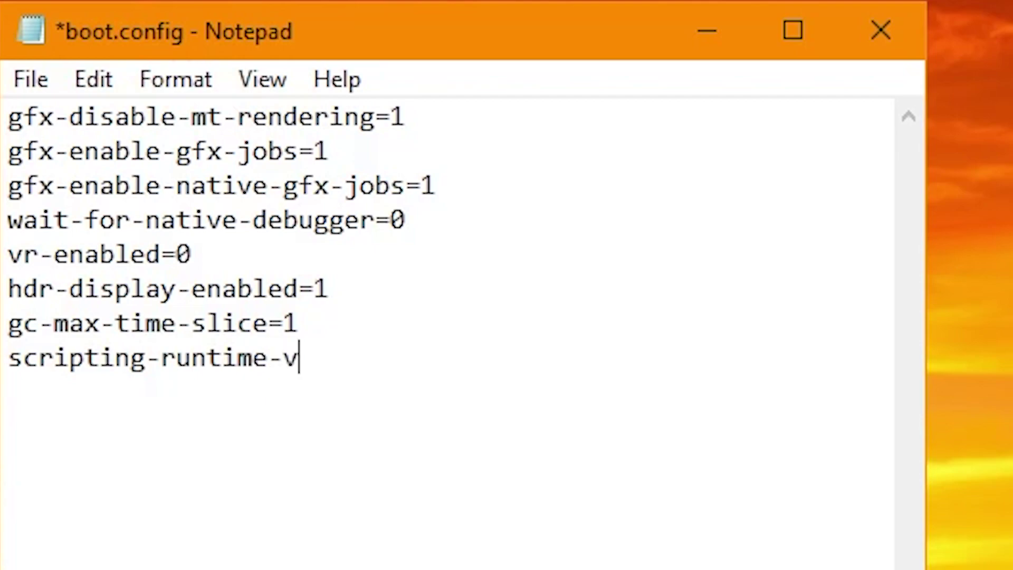
text(ersion)
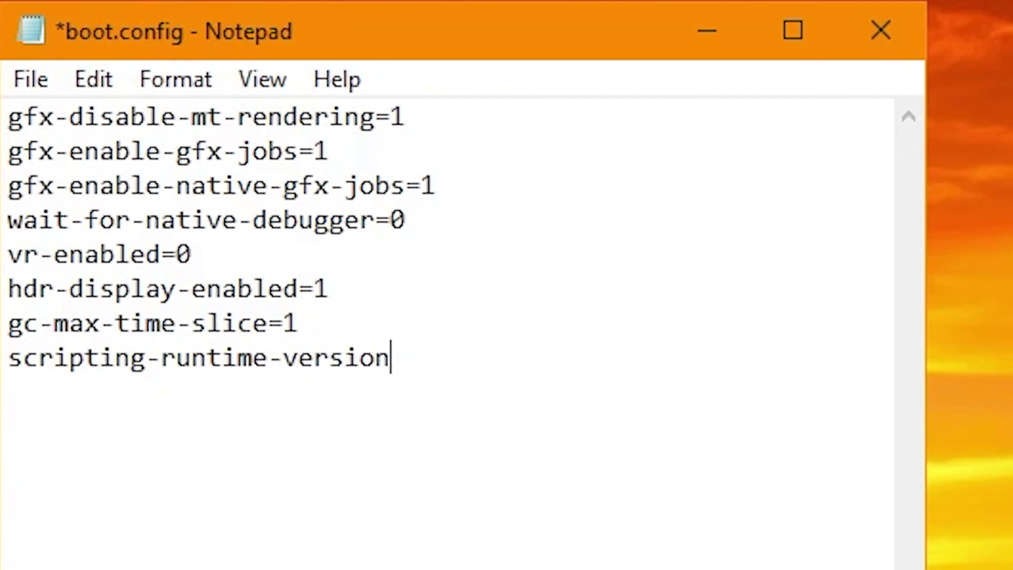
text(=latest)
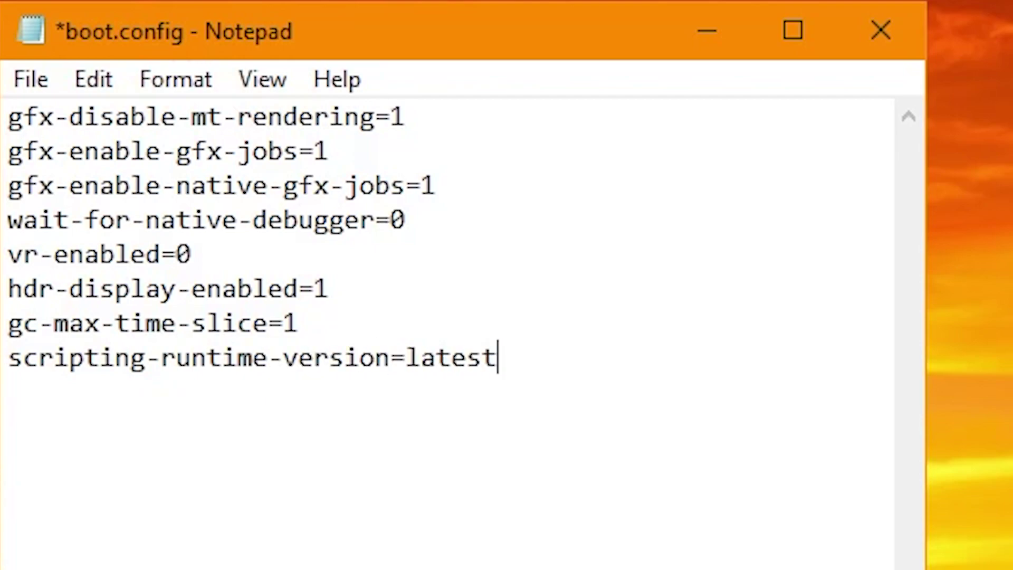
- Save the edited boot.config to the Desktop under the same name
click(32, 80)
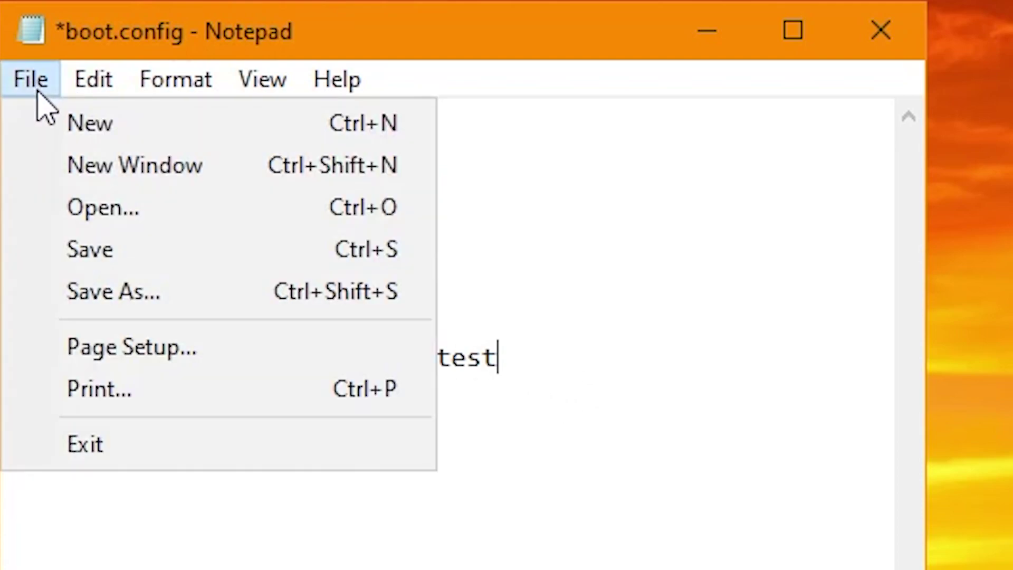
click(79, 254)
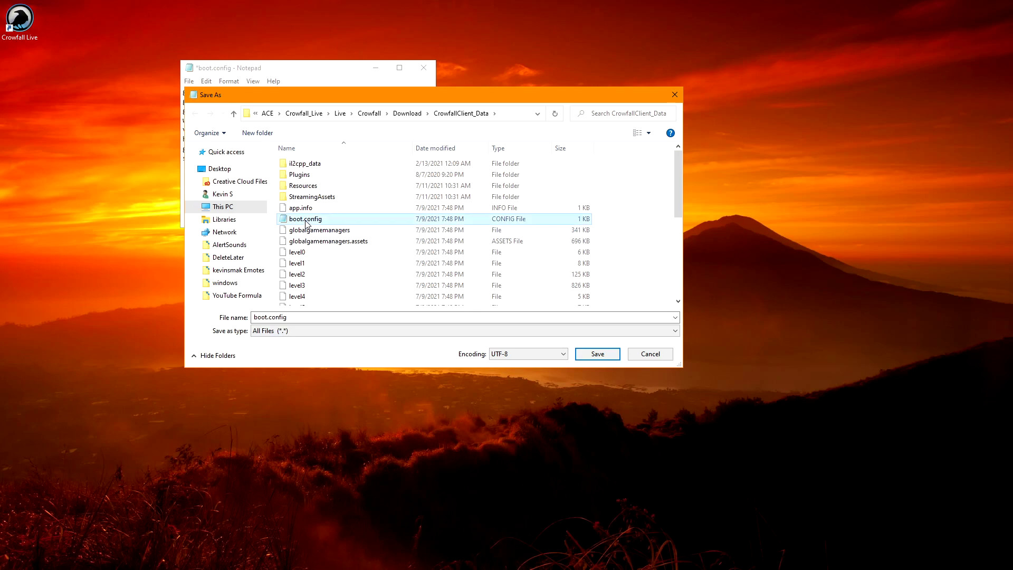
click(303, 221)
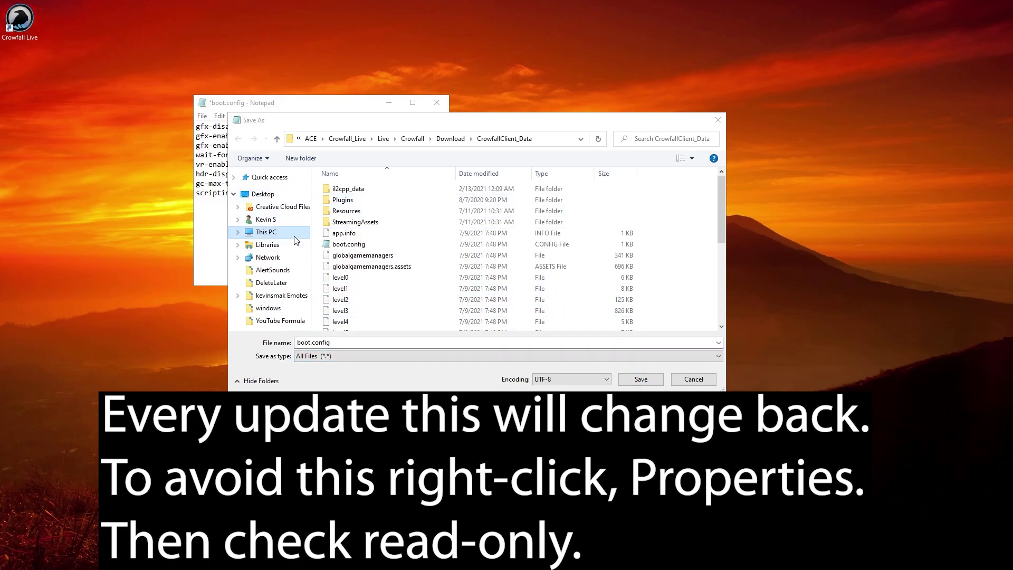
click(262, 194)
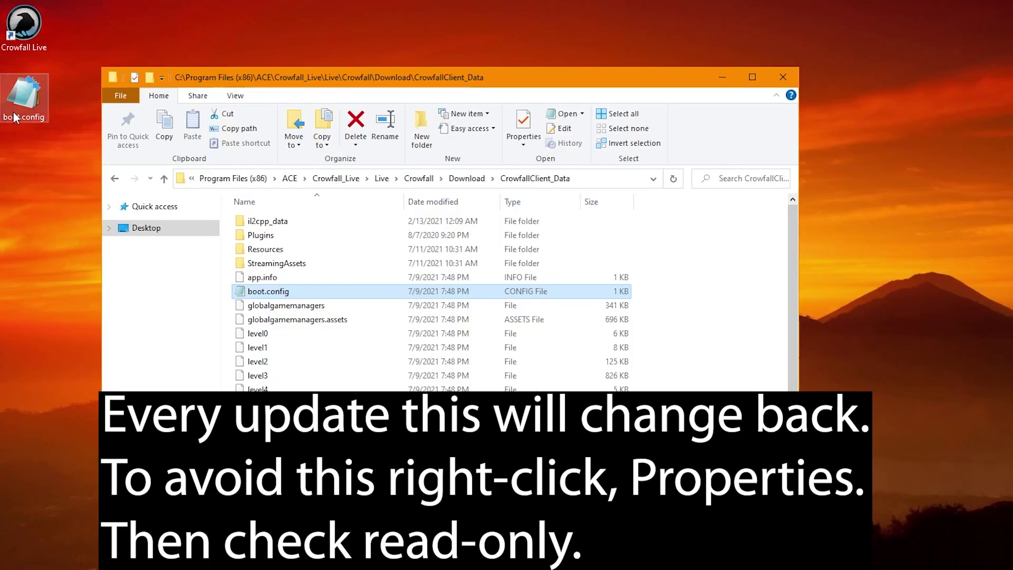
- Move boot.config from the desktop into the CrowfallClient_Data folder, replacing the existing file and granting administrator permission
drag(23, 95, 538, 326)
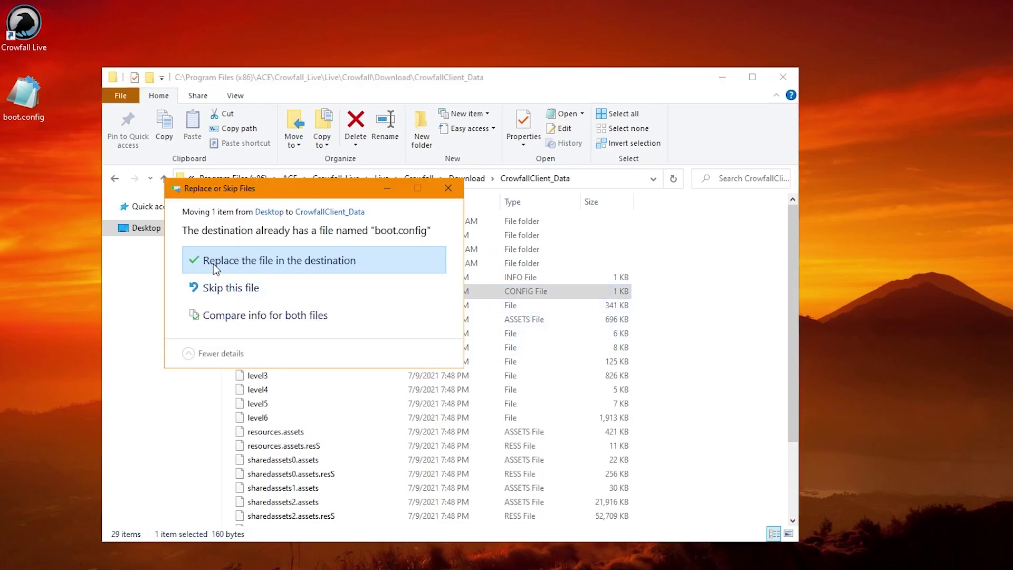
click(241, 260)
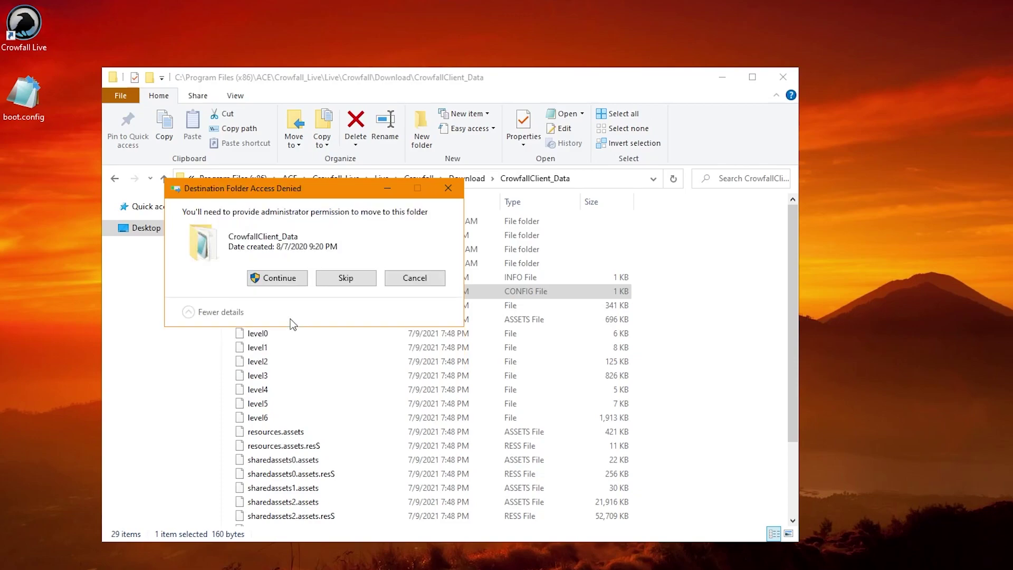
click(274, 278)
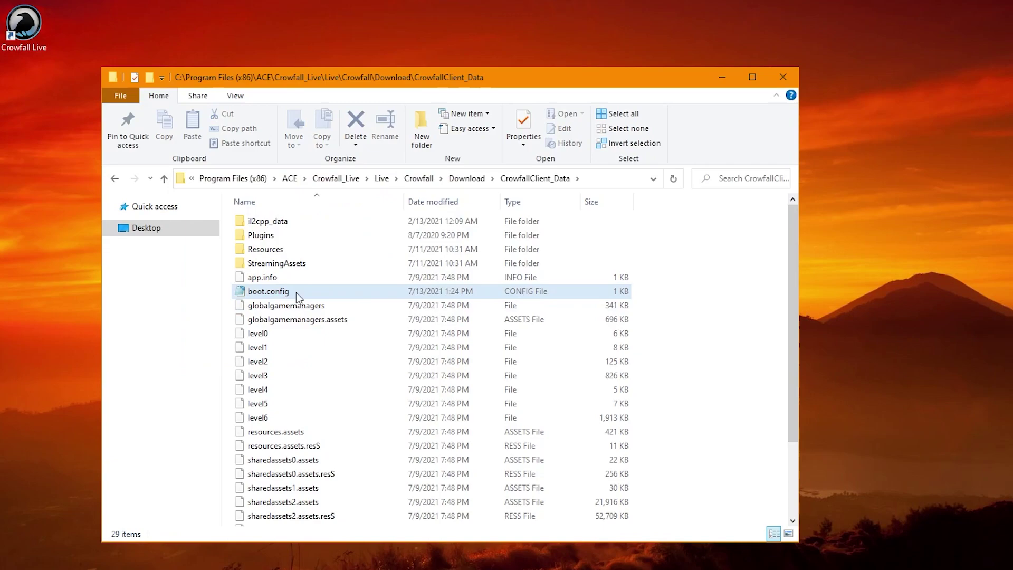
- Open the replaced boot.config in the CrowfallClient_Data folder to check its saved lines, and close it
right_click(270, 293)
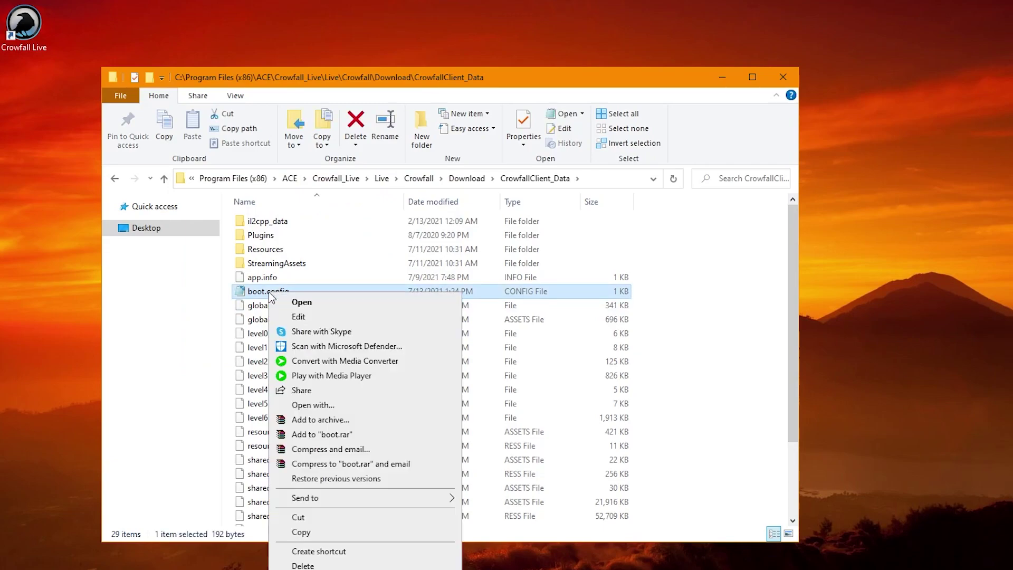
click(302, 301)
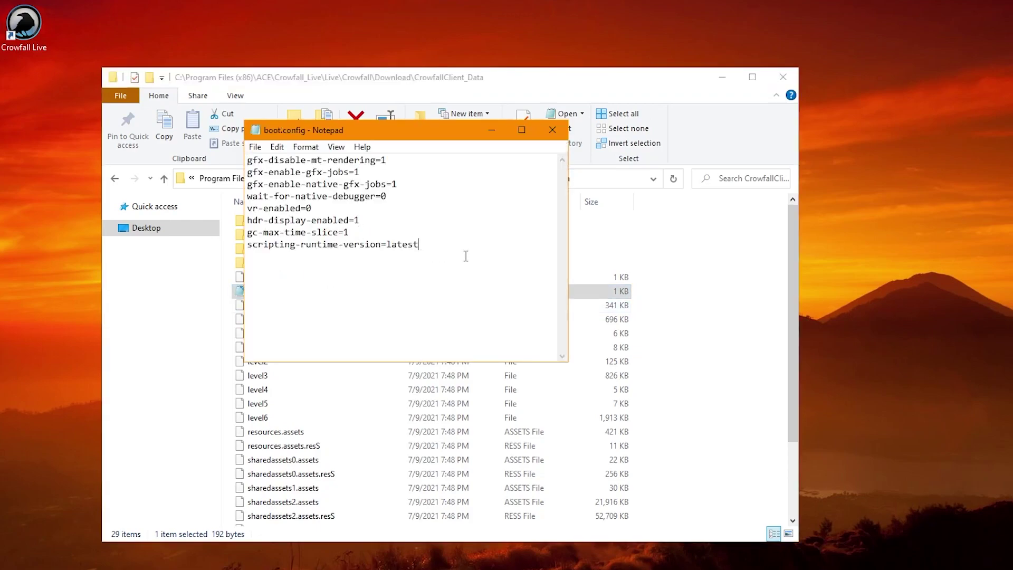
click(553, 129)
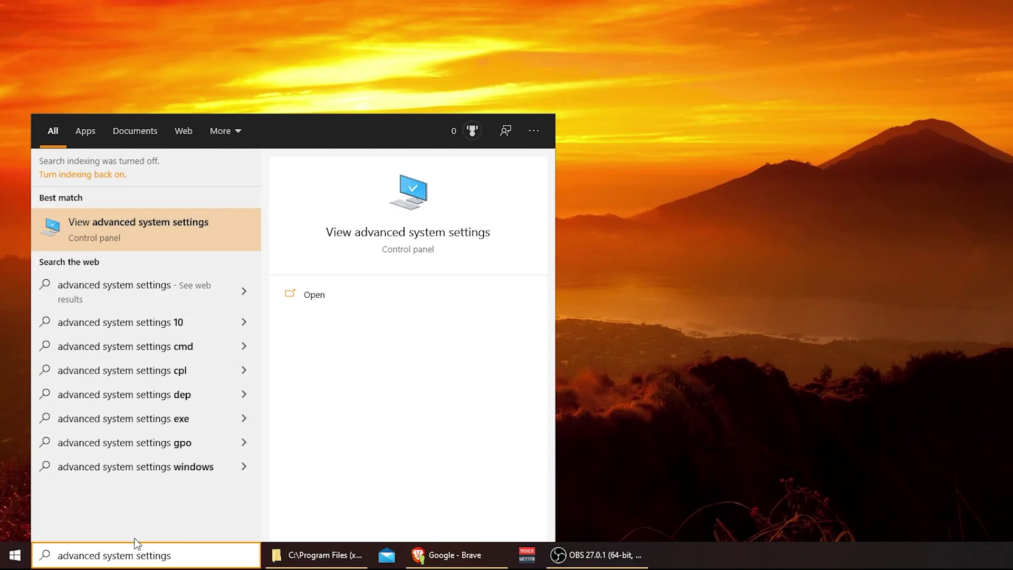
- Open the virtual memory settings from the advanced performance options in Windows' advanced system settings
click(128, 227)
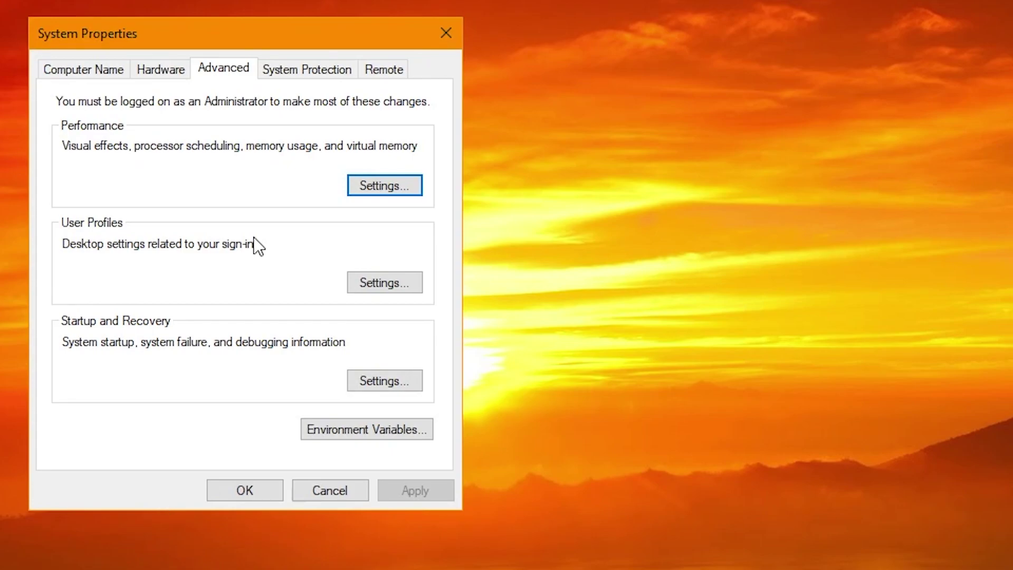
click(403, 193)
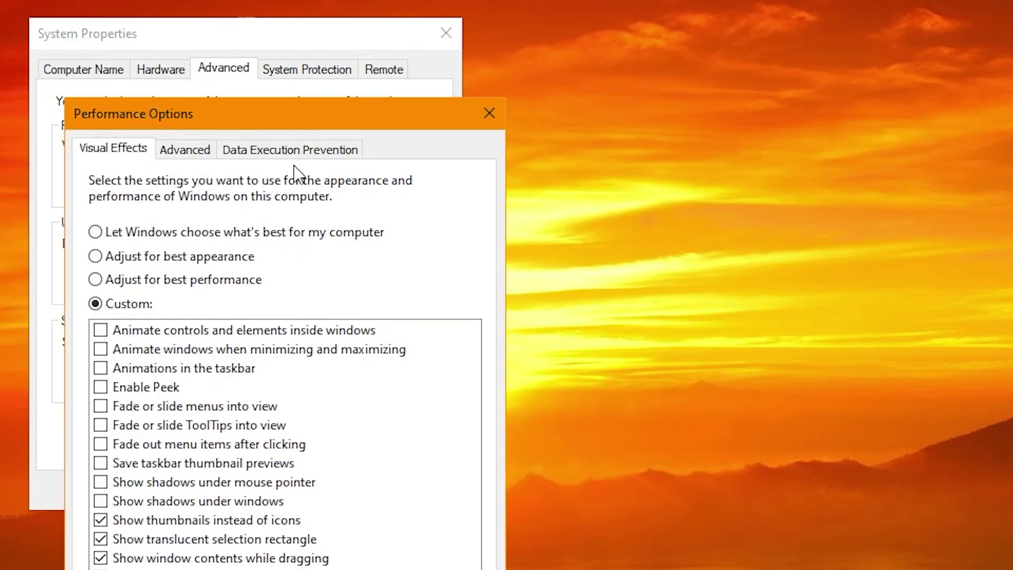
click(186, 150)
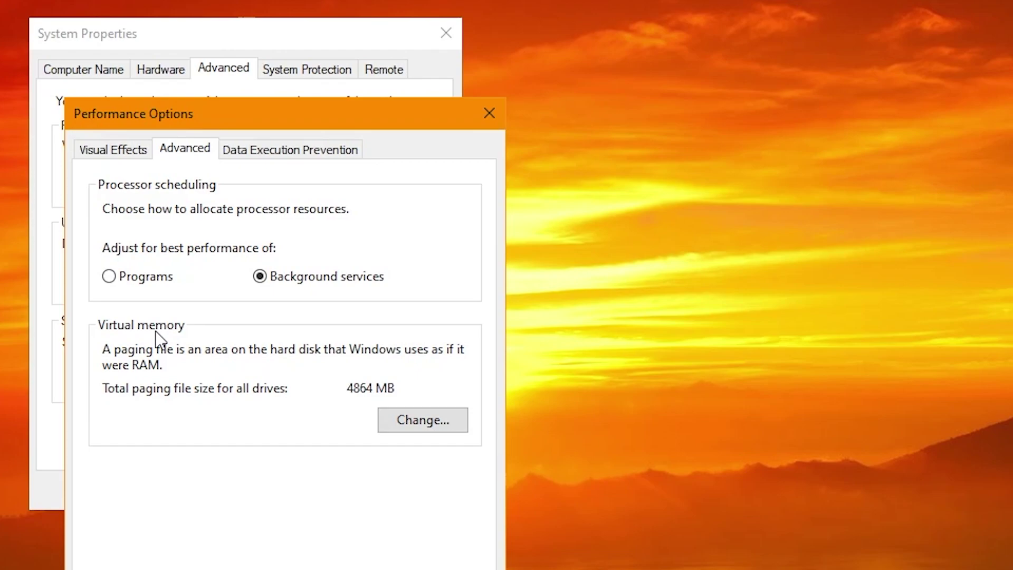
click(436, 425)
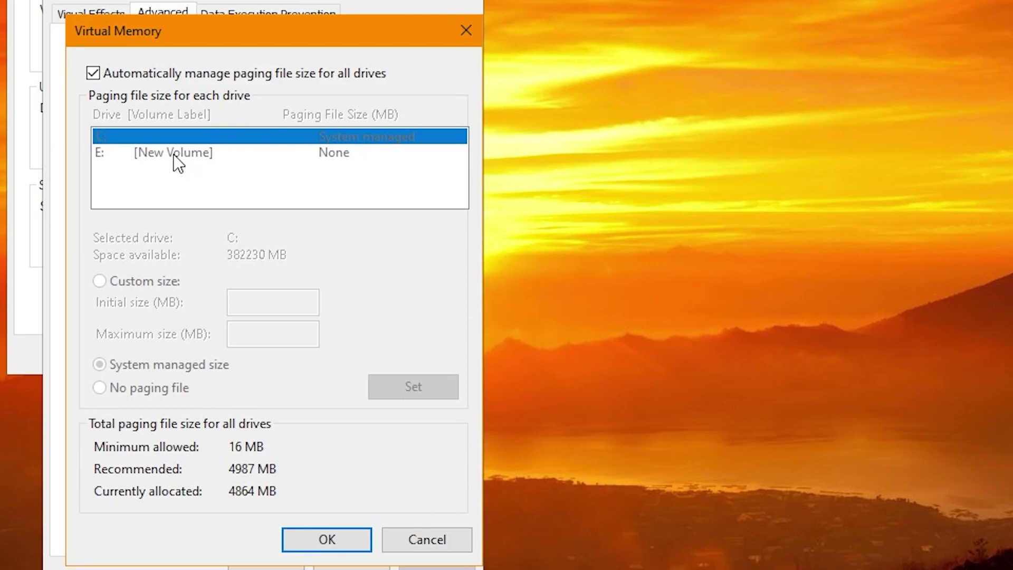
- Turn off automatic paging file management to inspect drives C: and E:, turn it back on, and cancel out of the virtual memory and performance settings
click(93, 74)
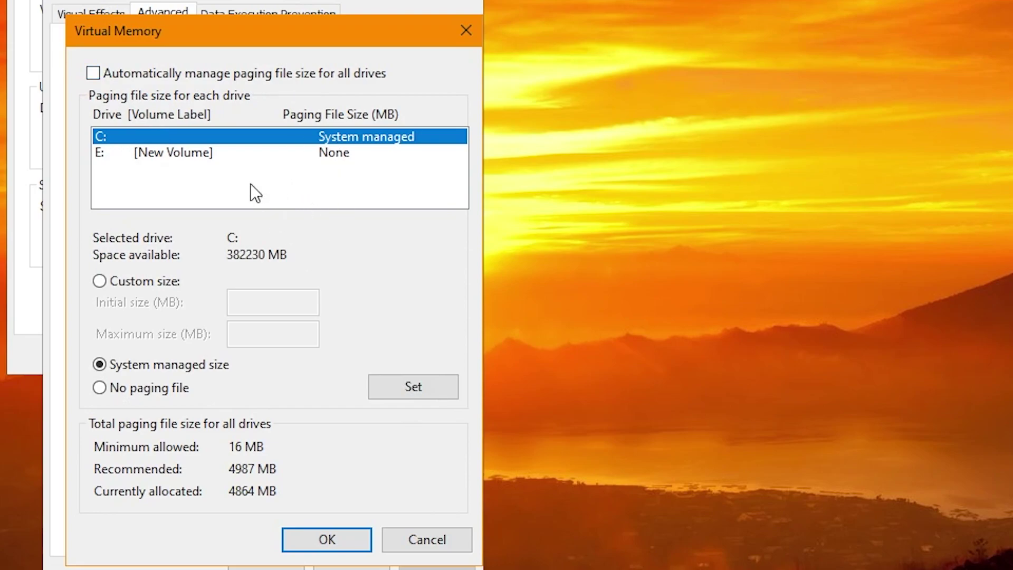
click(210, 152)
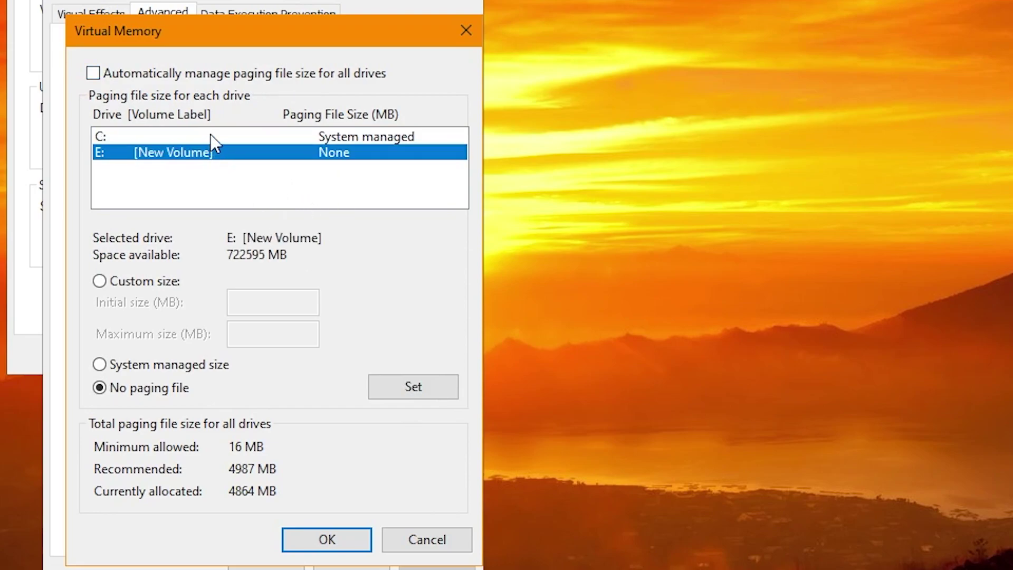
click(211, 139)
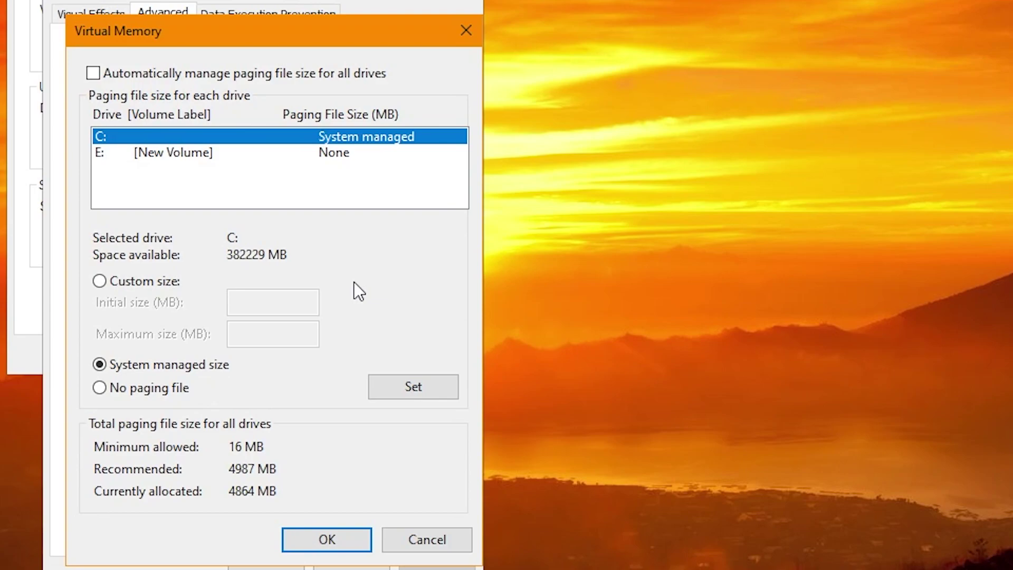
click(97, 74)
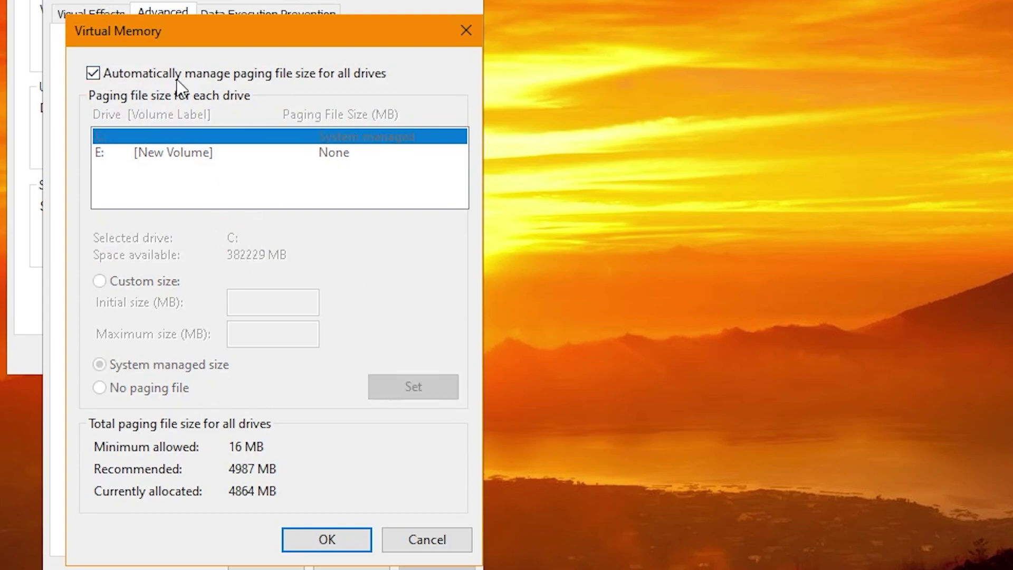
click(437, 550)
click(343, 567)
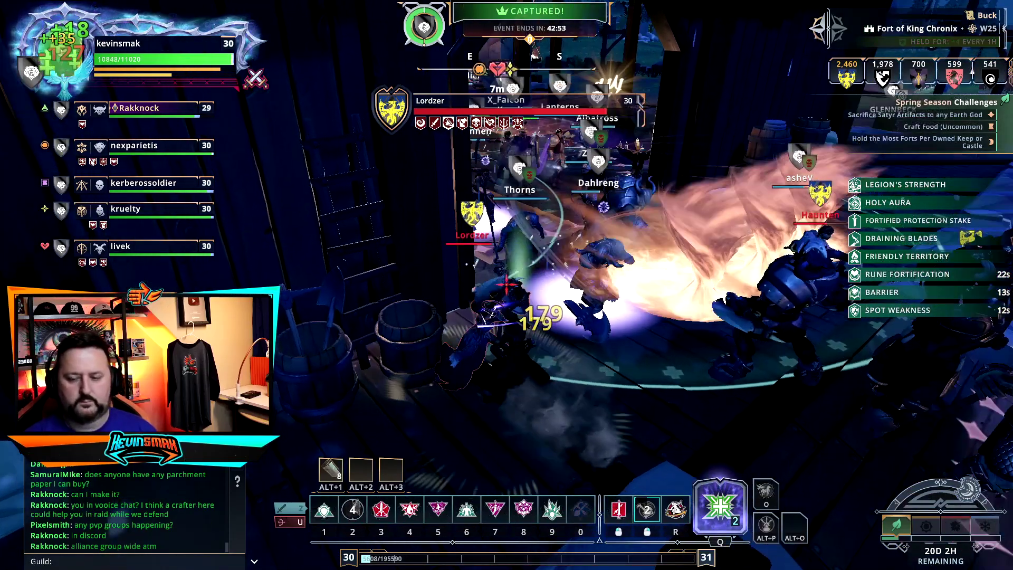
key(8)
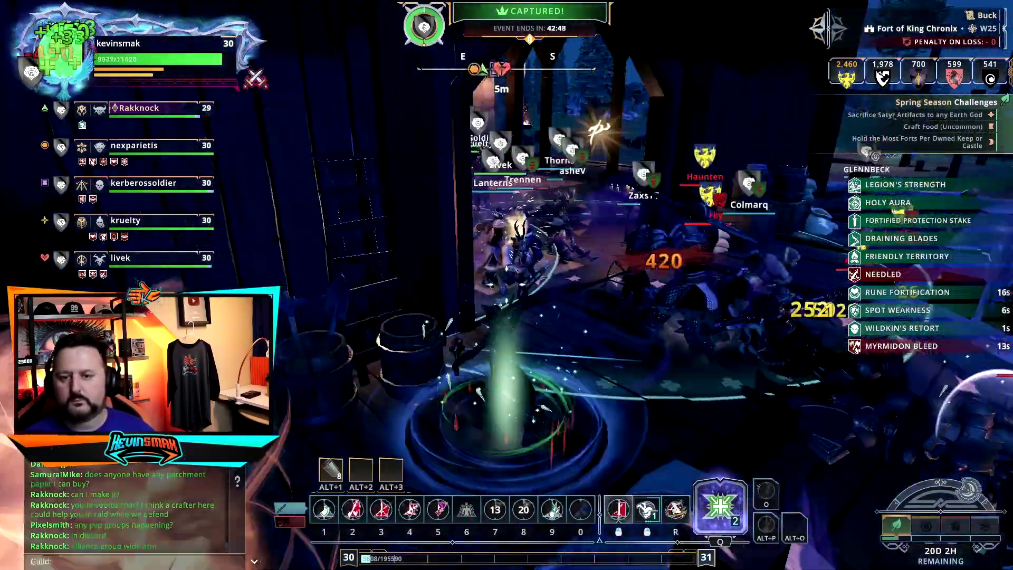
key(6)
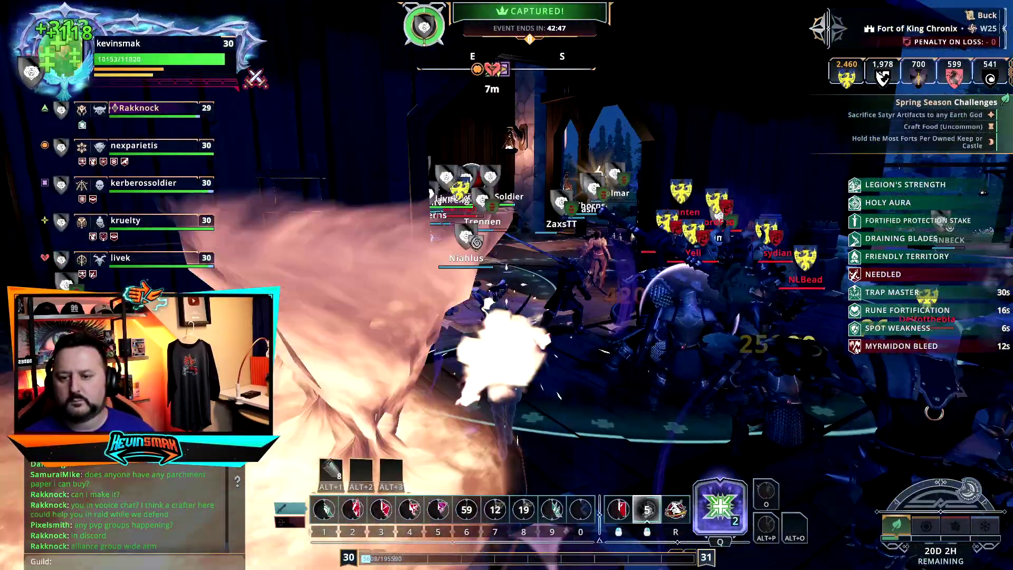
right_click(507, 284)
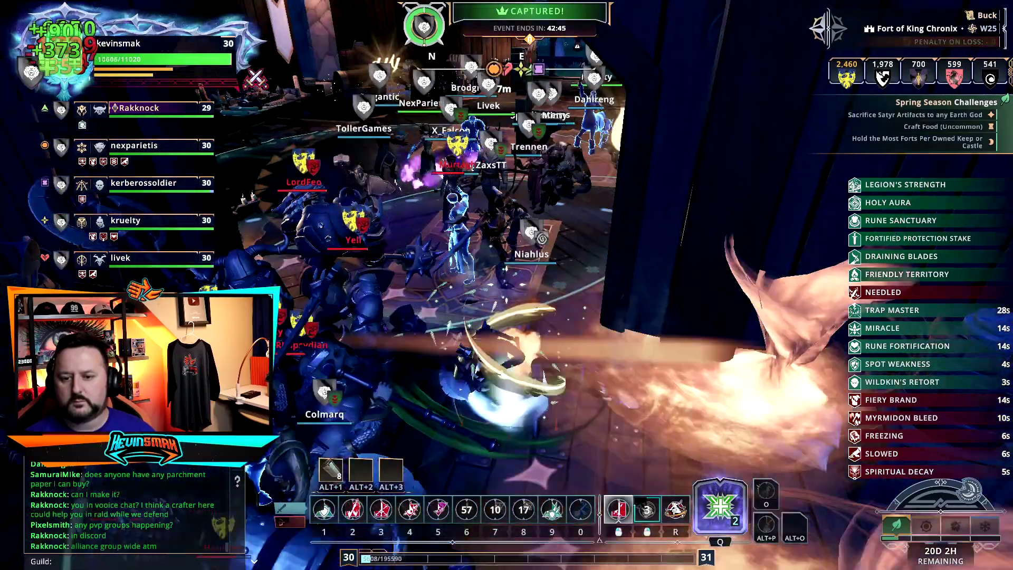
key(r)
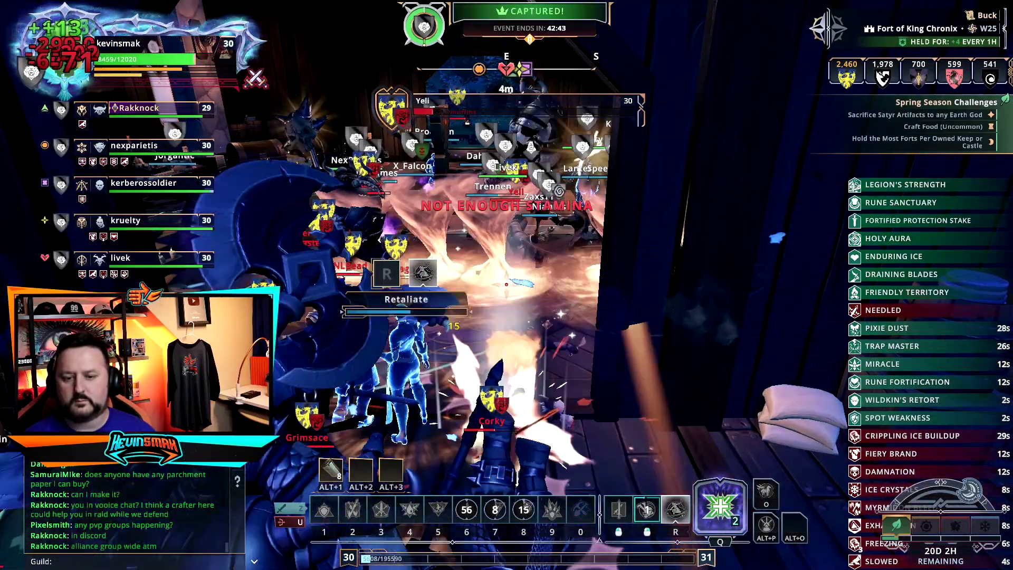